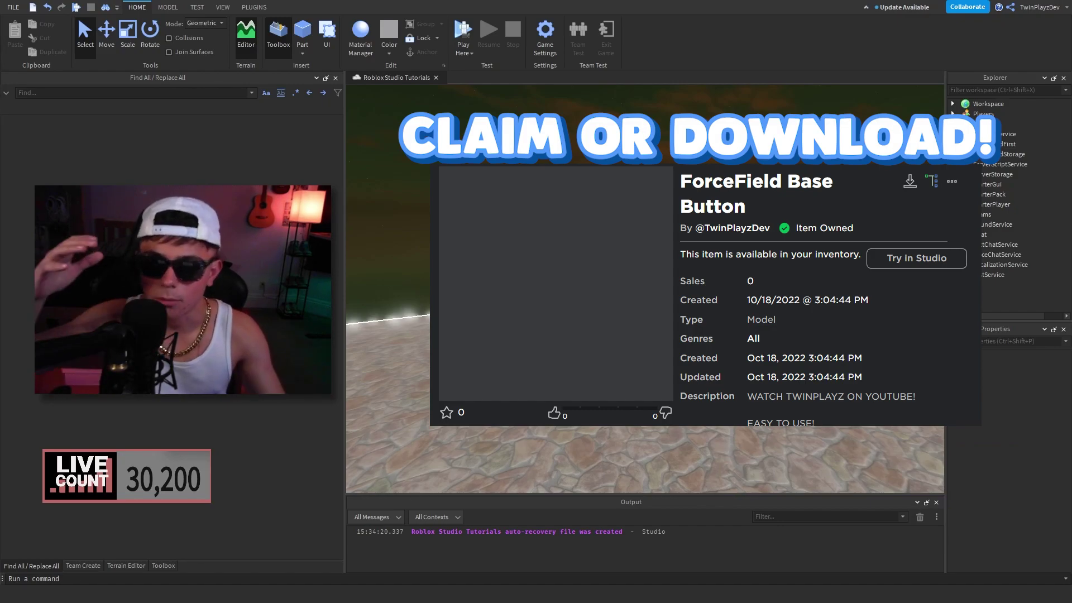
- Insert the ForceField Base Button model from My Models in the inventory, accept its scripts, and clear the output log
left_click(162, 567)
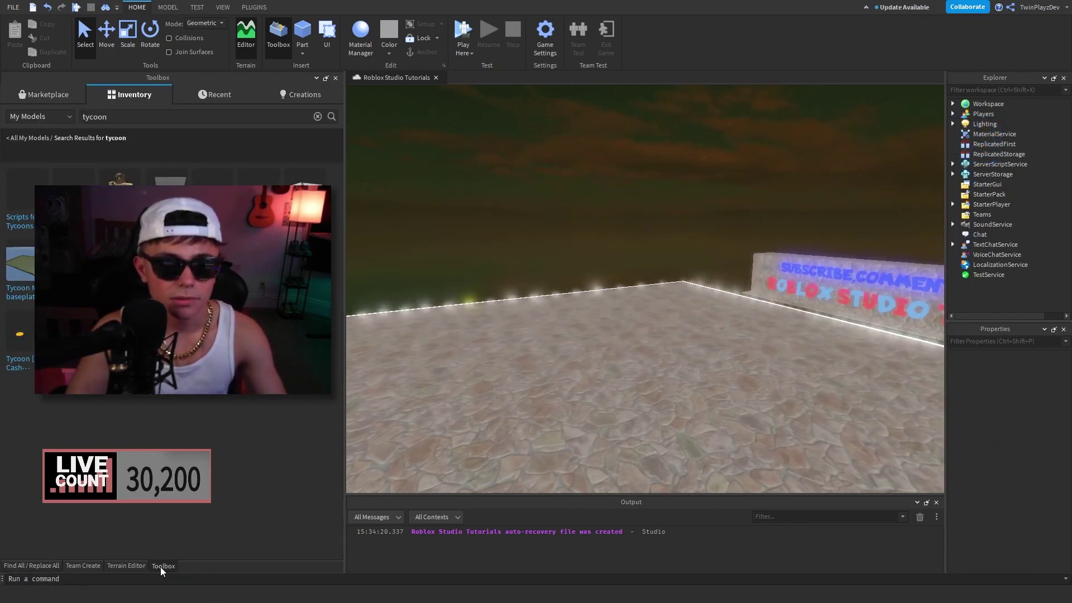
left_click(143, 96)
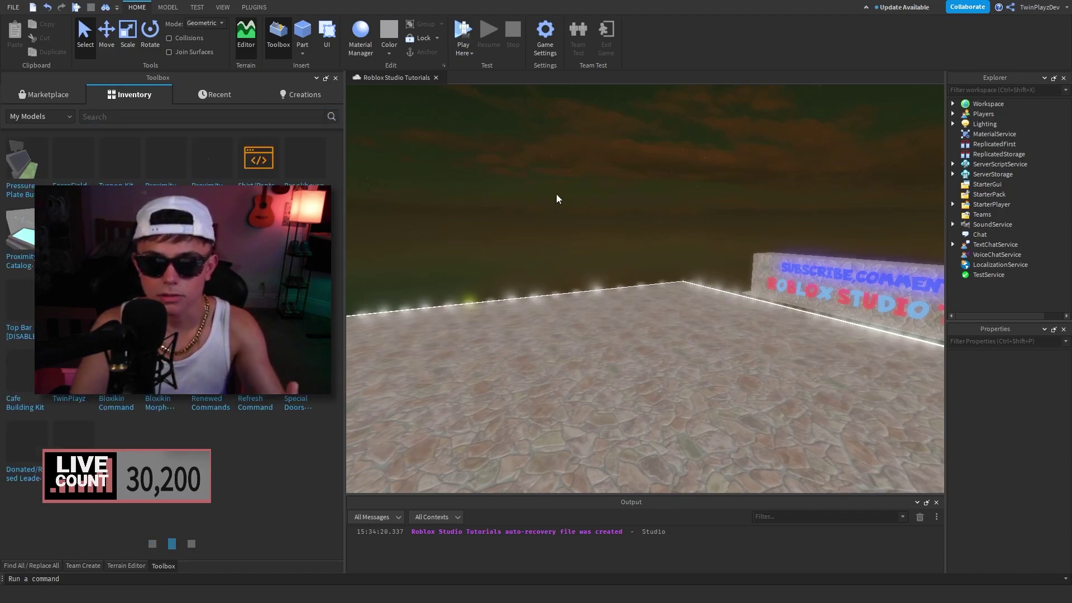
left_click(76, 177)
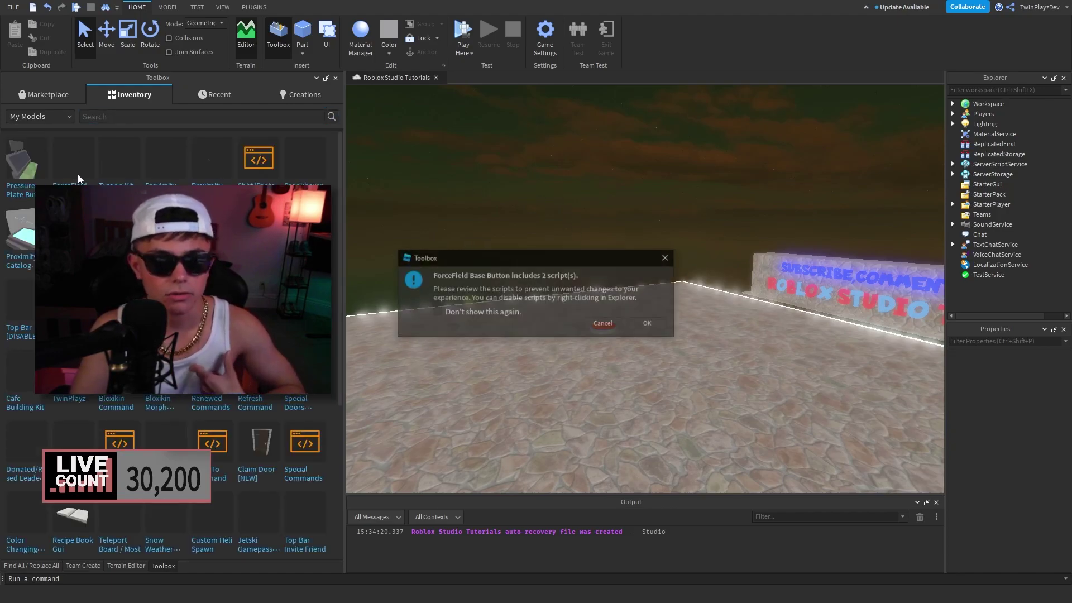
left_click(645, 327)
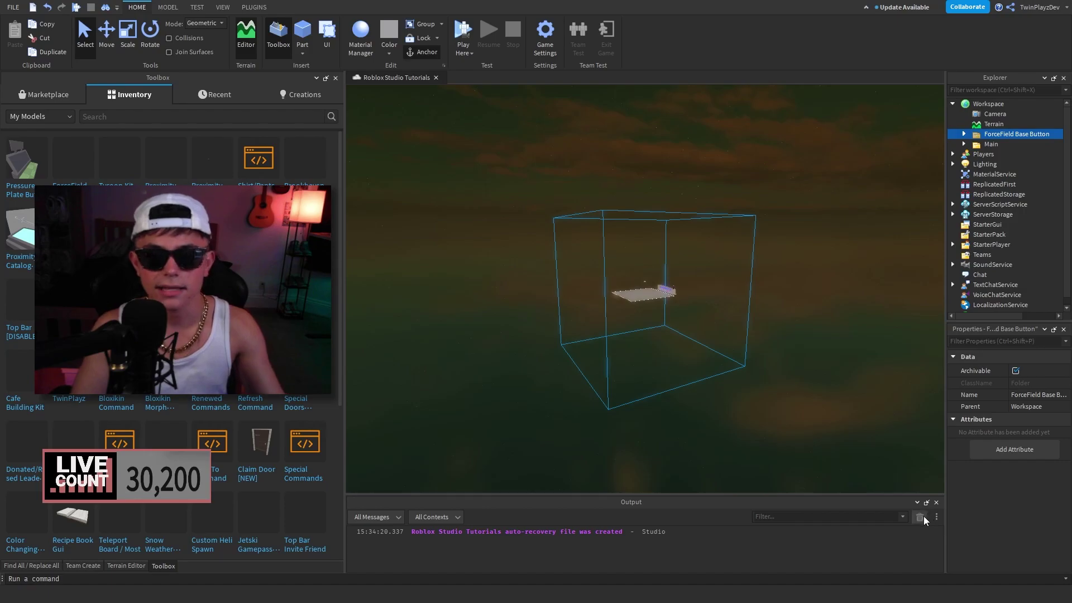
left_click(922, 516)
key("f")
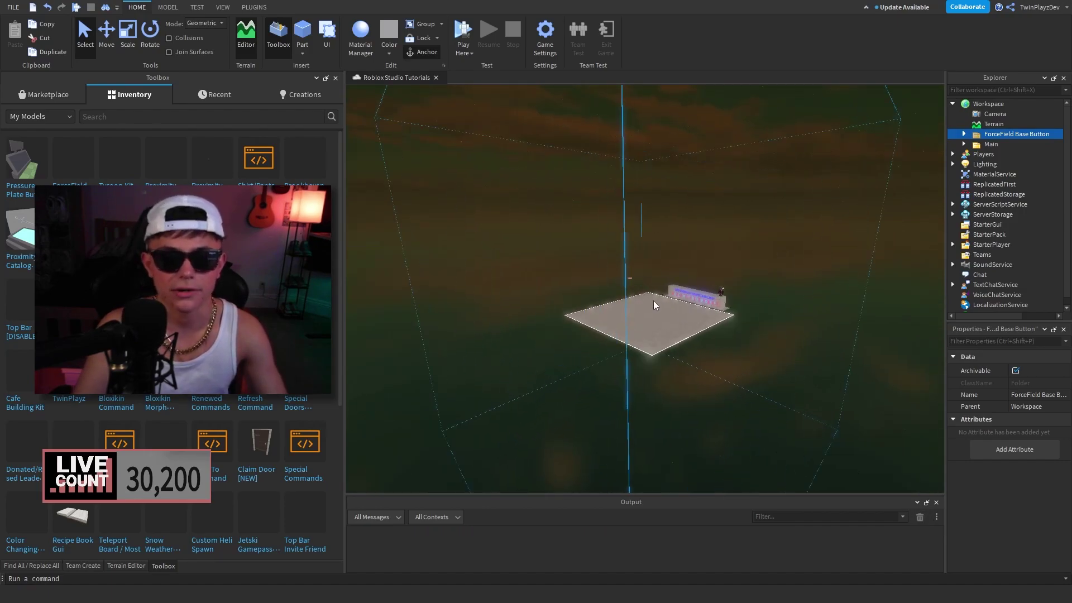
- Move the inserted force field button model onto the stone baseplate in front of the tutorial sign
left_click(655, 304)
scroll(653, 301, "up", 10)
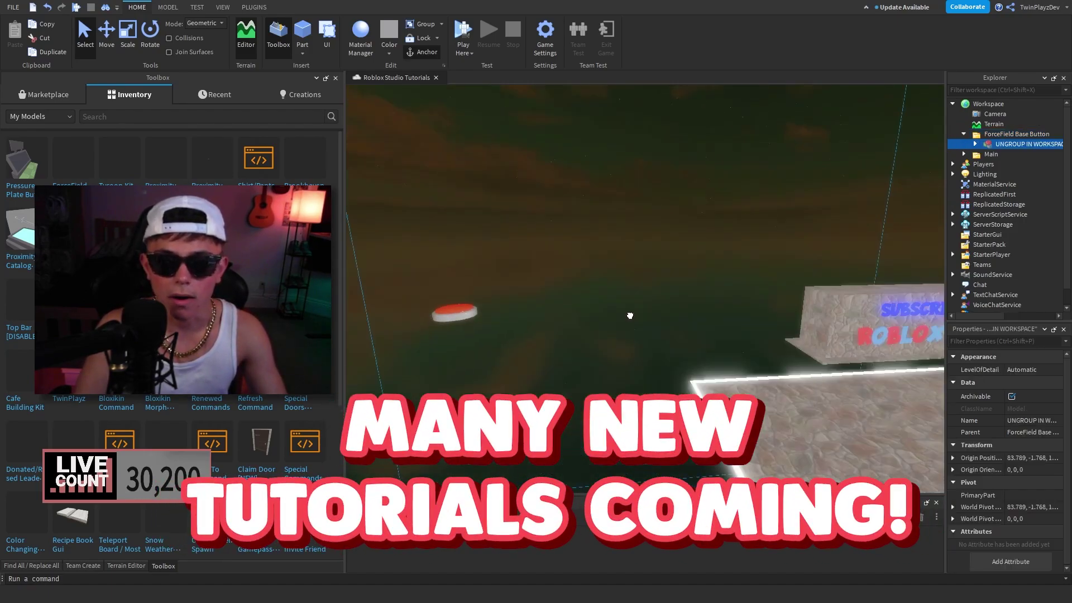
left_click_drag(630, 315, 693, 341)
right_click_drag(693, 340, 637, 323)
left_click(106, 40)
left_click_drag(600, 215, 603, 226)
right_click_drag(603, 225, 603, 225)
left_click_drag(602, 182, 615, 255)
left_click(728, 175)
right_click_drag(728, 176, 722, 172)
key("w")
key("a")
key("d")
- Start a playtest, clear the output log, and walk the character over the red button to activate the base shield
left_click(462, 28)
key("F5")
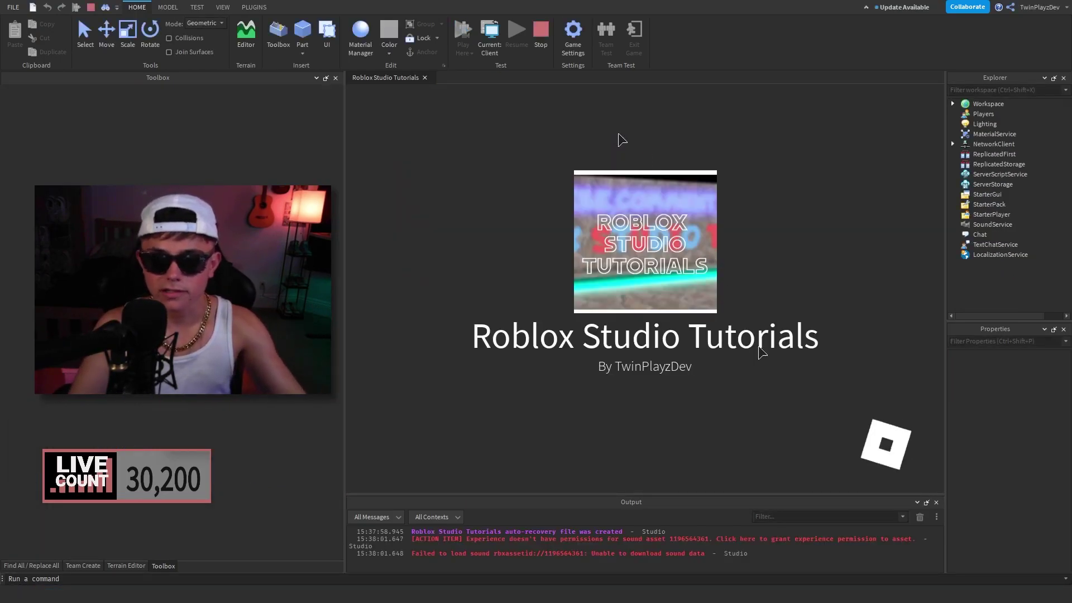
left_click(920, 518)
right_click_drag(688, 305, 722, 303)
scroll(688, 304, "up", 2)
key("w")
key("w")
scroll(723, 303, "down", 2)
right_click_drag(722, 245, 723, 247)
key("w")
key("d")
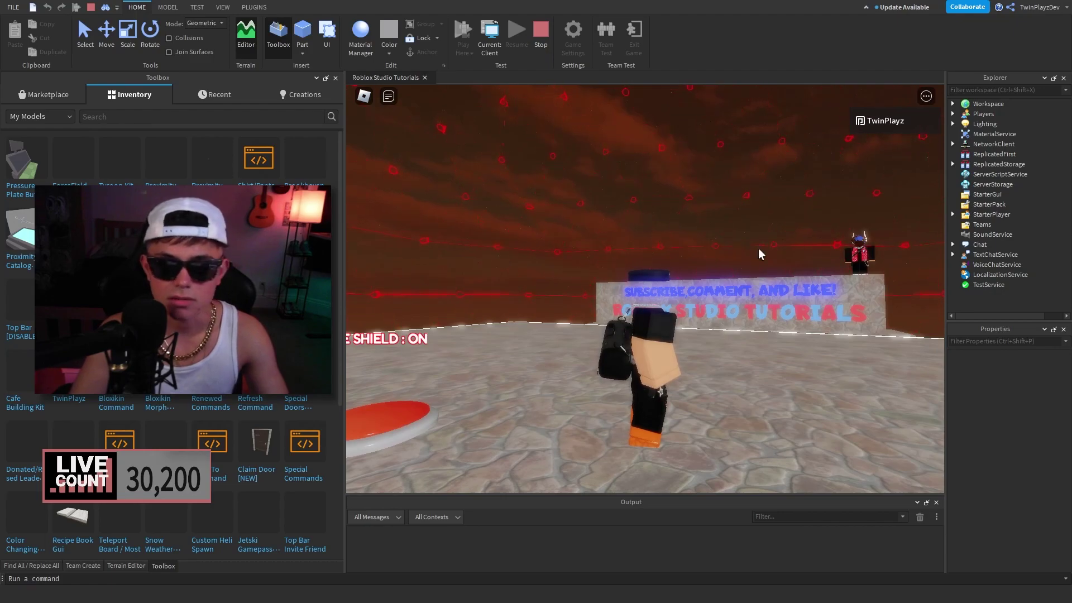
- Switch the playtest to the server view and examine the force field dome around the base from outside
scroll(763, 254, "down", 6)
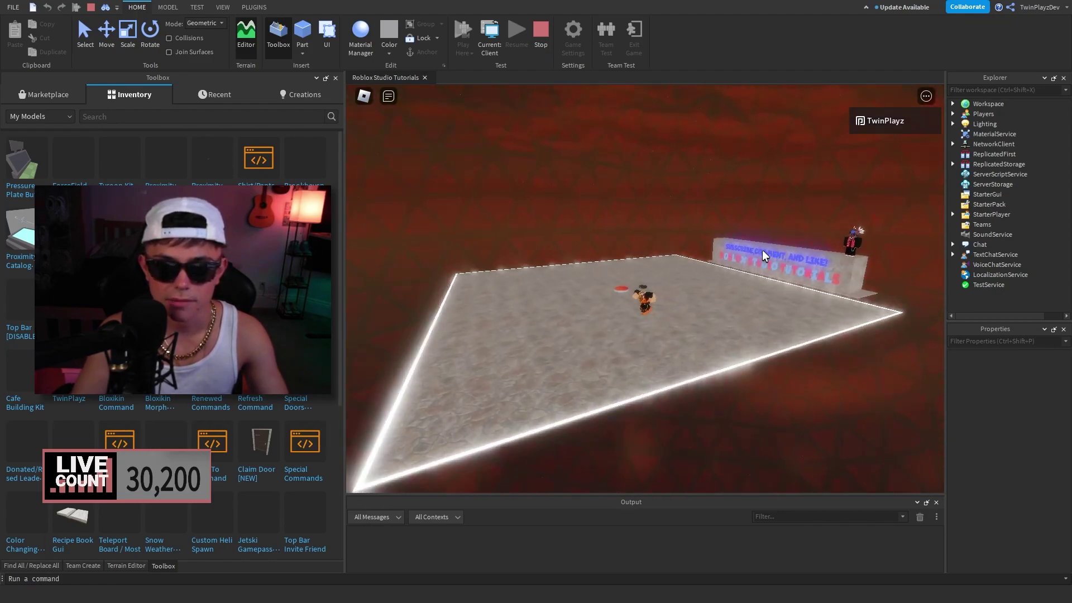
left_click(499, 46)
scroll(756, 192, "down", 8)
key("s")
right_click_drag(756, 192, 756, 192)
scroll(756, 192, "up", 10)
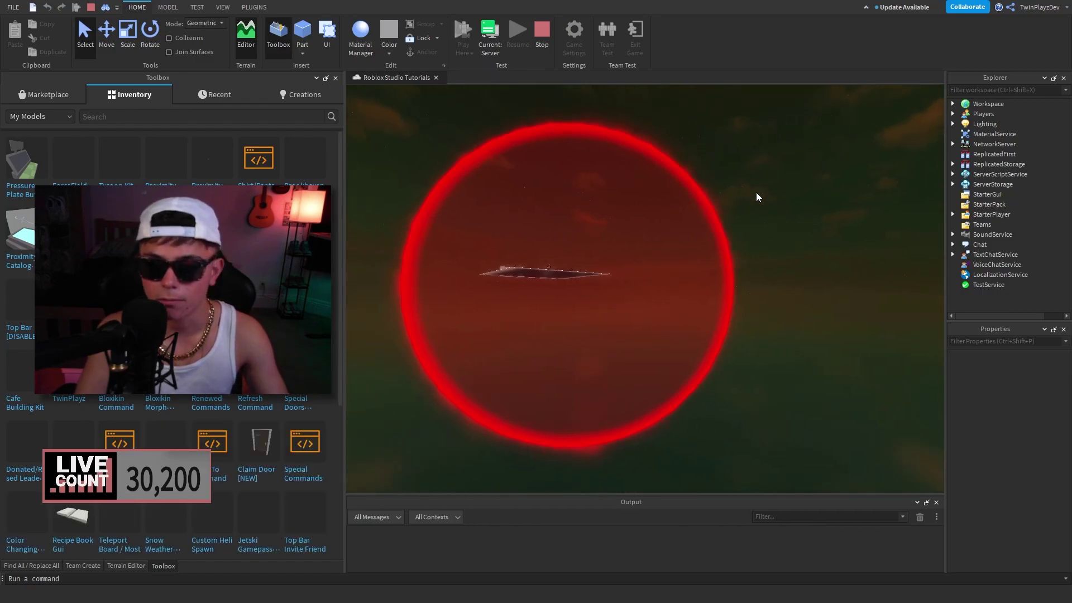
scroll(756, 192, "down", 8)
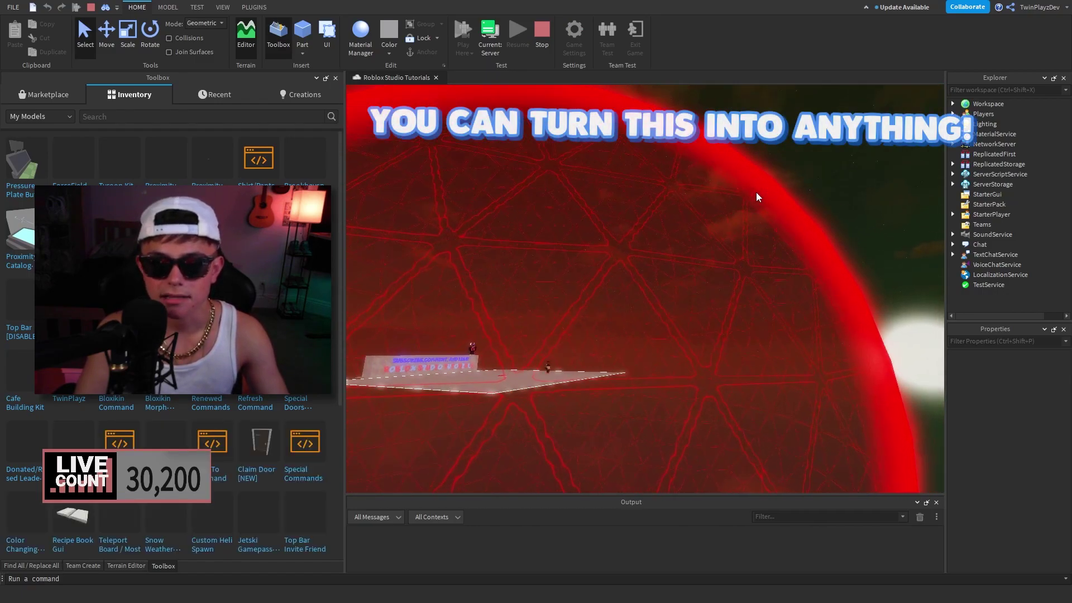
right_click_drag(756, 192, 756, 192)
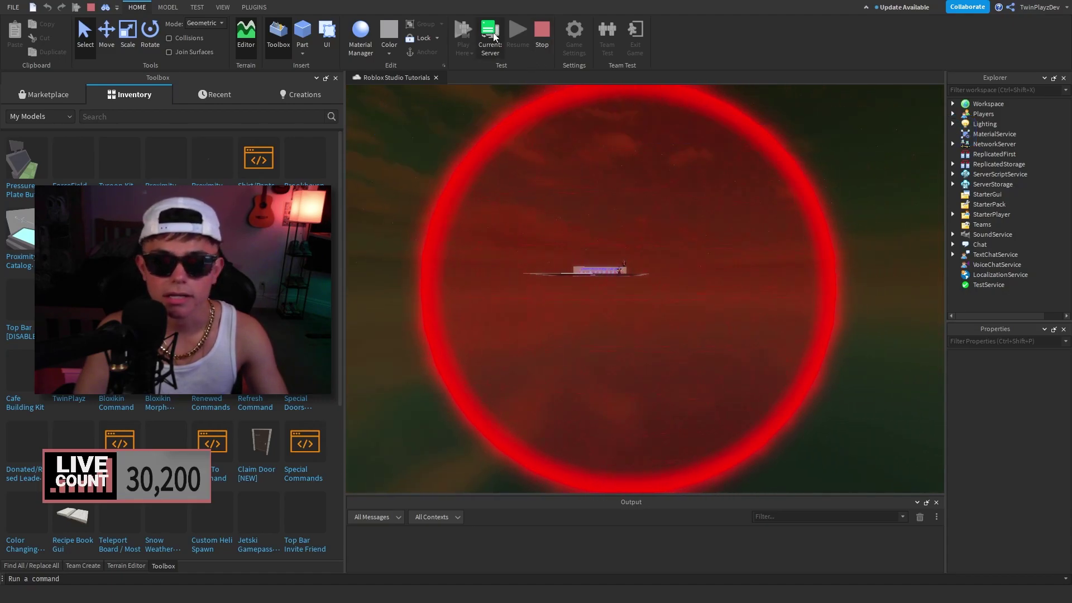
- Return to the client view and walk the character over the red button to turn the base shield off
right_click_drag(762, 239, 767, 241)
scroll(761, 240, "up", 4)
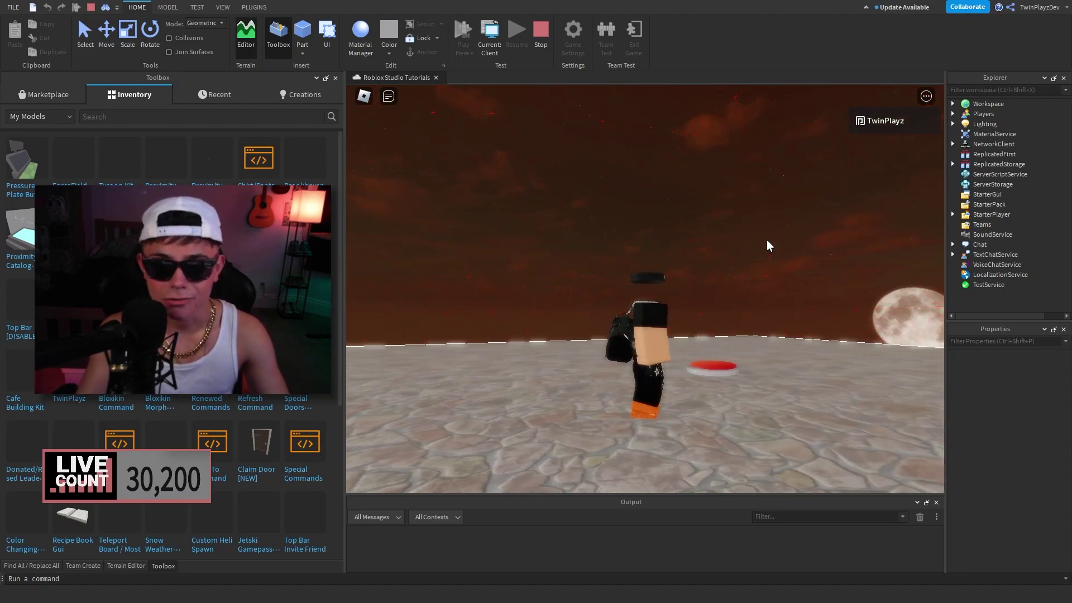
key("d")
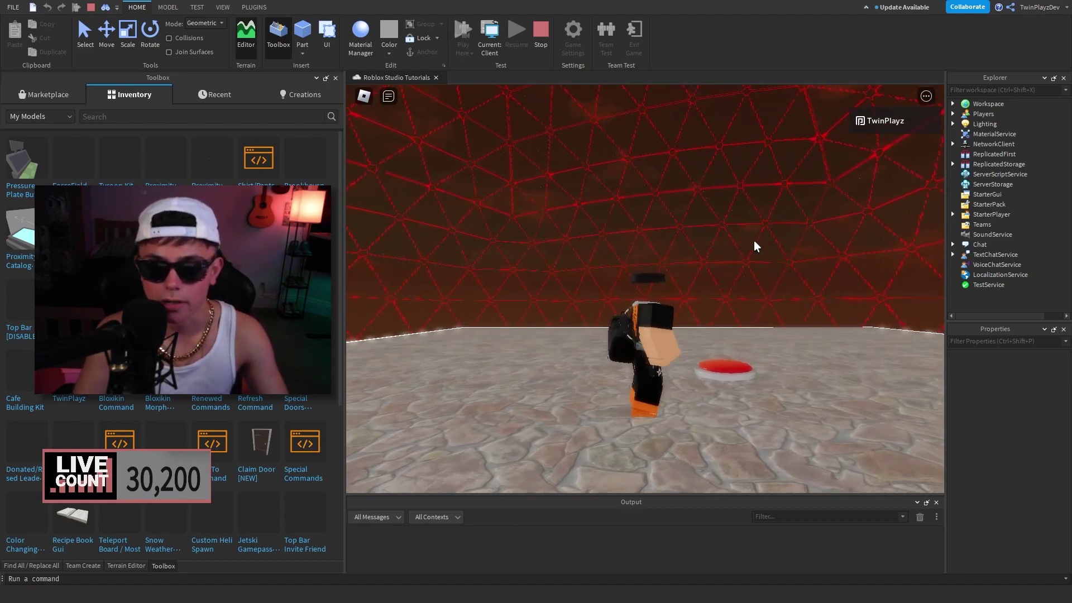
key("a")
key("s")
scroll(754, 240, "down", 5)
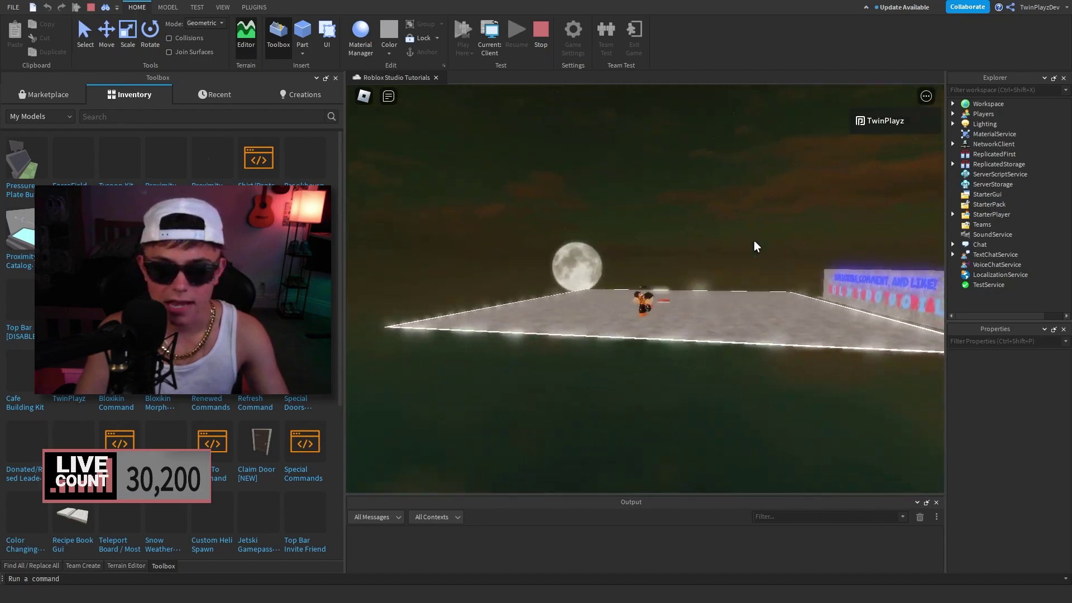
right_click_drag(753, 240, 754, 240)
scroll(679, 257, "up", 5)
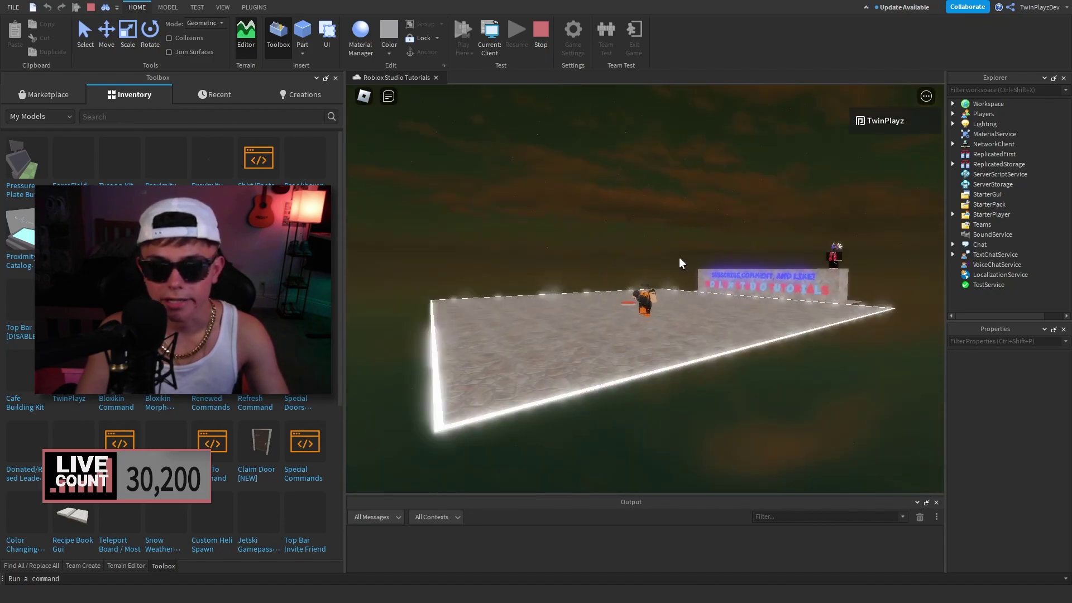
- Step on the red button again to retest the base shield, inspect the surroundings, and end the playtest
scroll(679, 257, "up", 3)
key("a")
right_click_drag(679, 257, 679, 257)
key("s")
key("d")
key("a")
key("space")
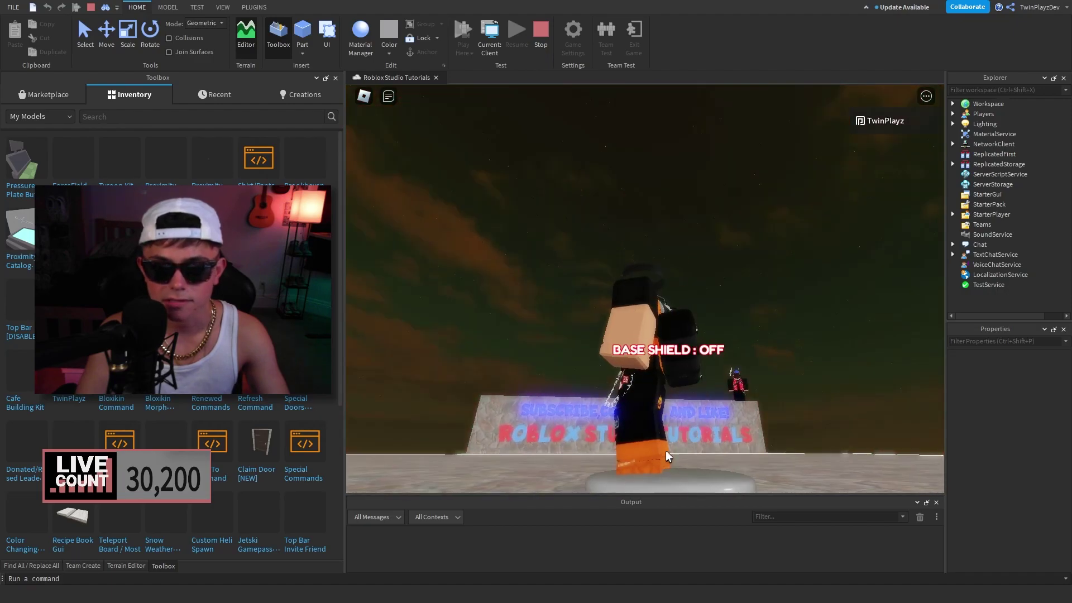
key("d")
key("s")
right_click_drag(726, 320, 726, 319)
key("a")
scroll(726, 320, "down", 10)
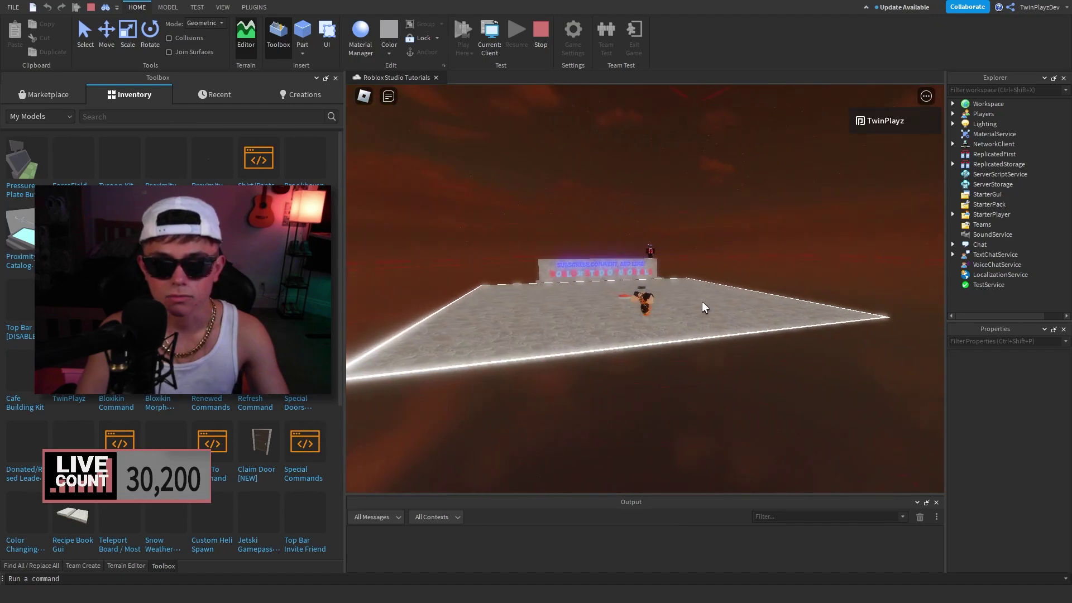
scroll(624, 210, "up", 10)
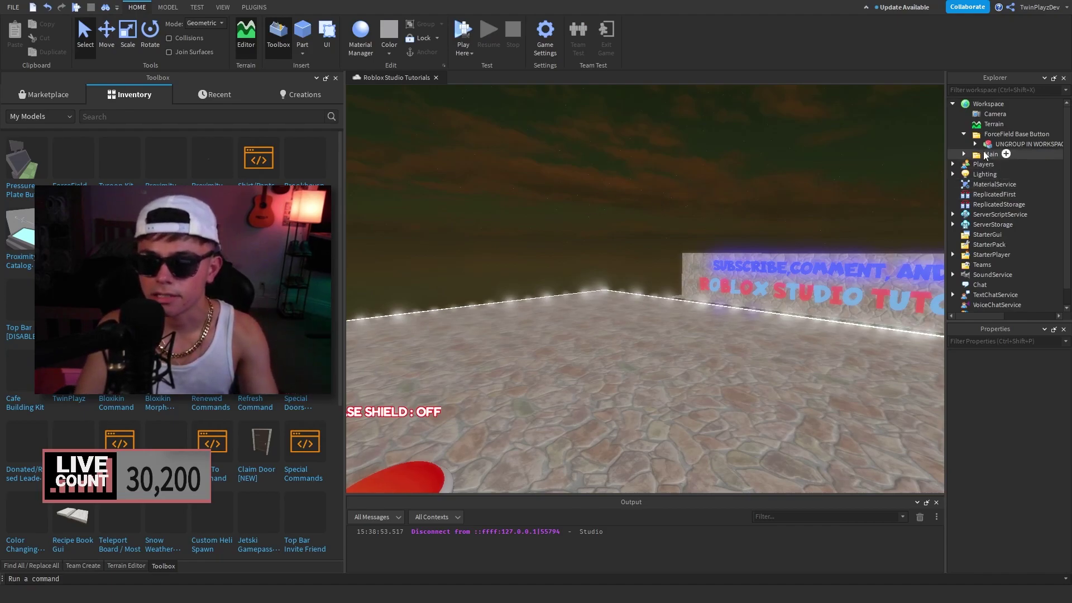
- Move the UNGROUP IN WORKSPACE model directly under Workspace and ungroup it
double_click(1026, 145)
left_click_drag(1009, 150, 988, 104)
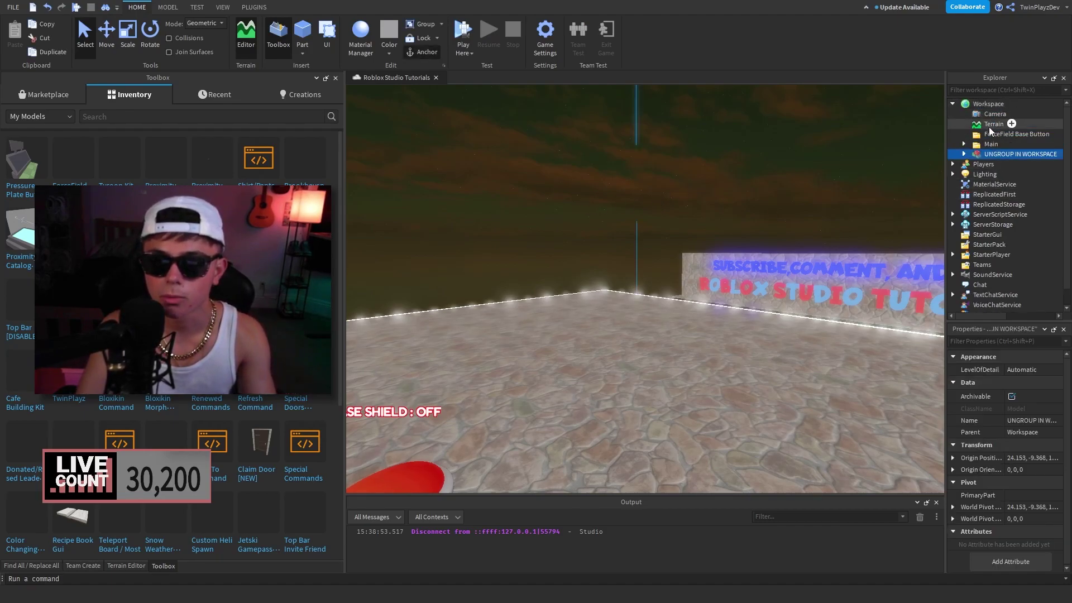
key("ctrl+u")
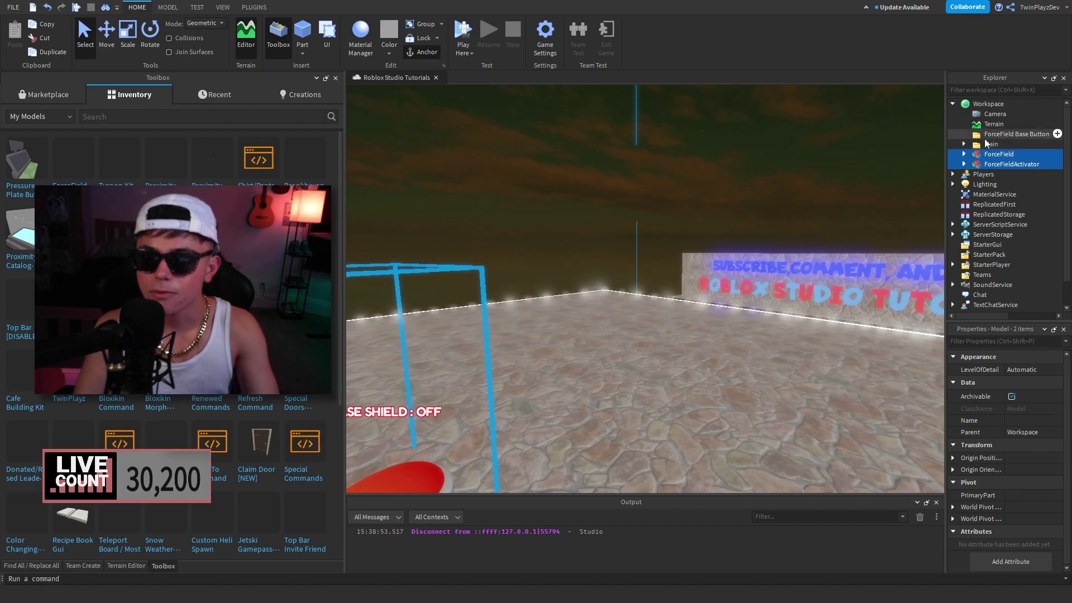
- Delete the empty ForceField Base Button folder from Workspace
left_click(986, 136)
key("Delete")
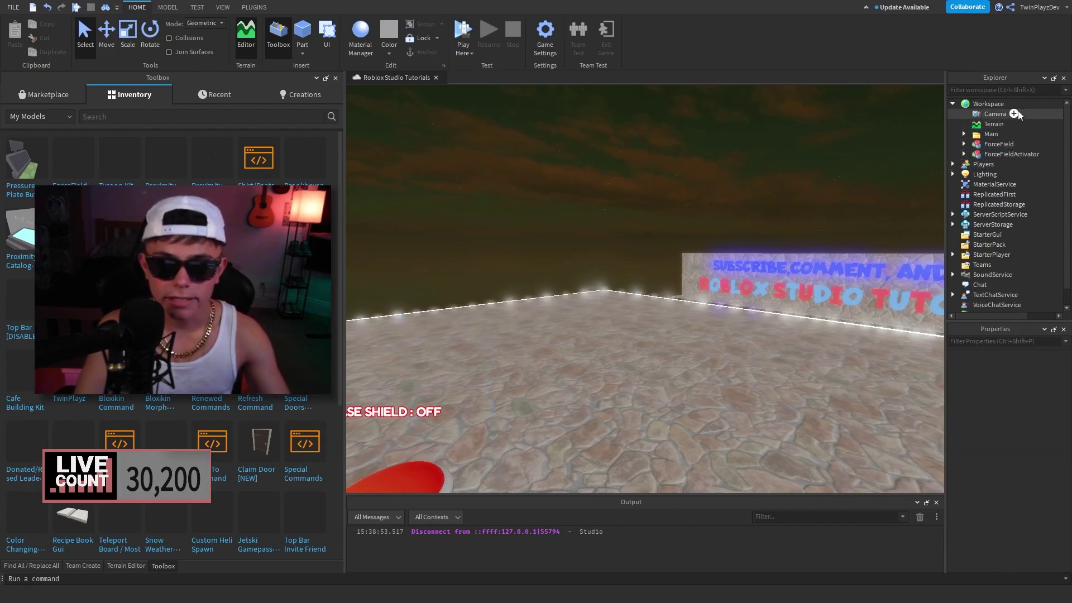
scroll(651, 204, "down", 5)
scroll(670, 221, "up", 2)
right_click_drag(710, 191, 704, 180)
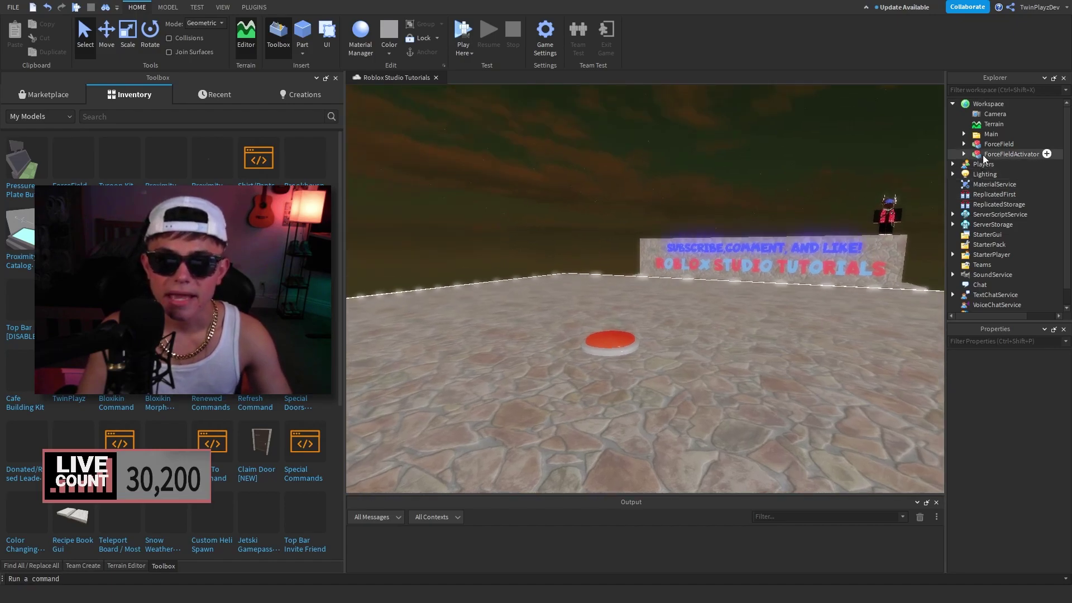
- Add a new Model object to Workspace and name it Purchases
left_click(1012, 103)
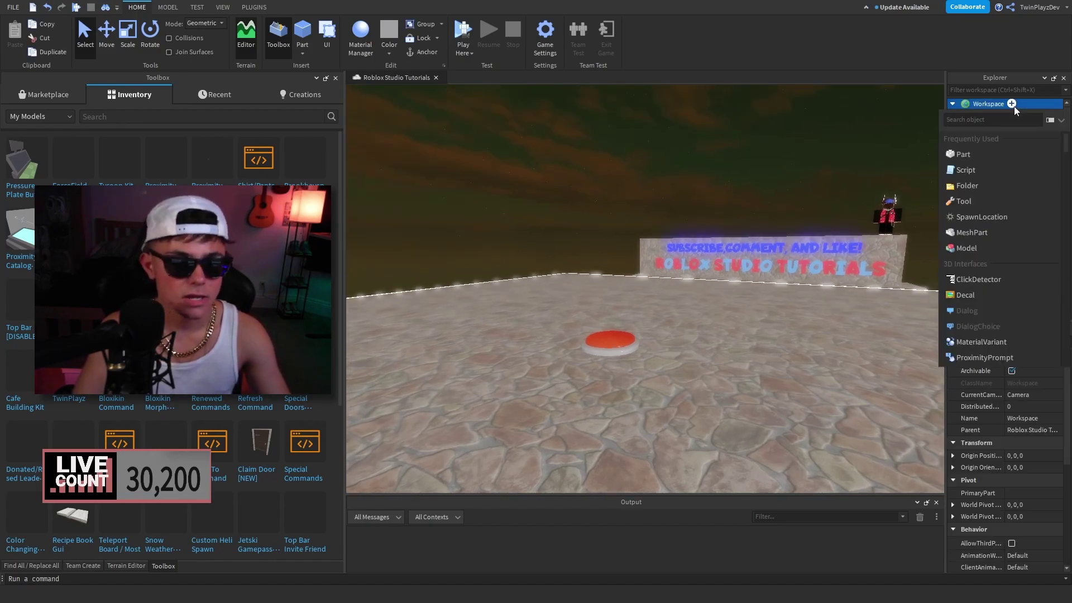
type("model")
key("Return")
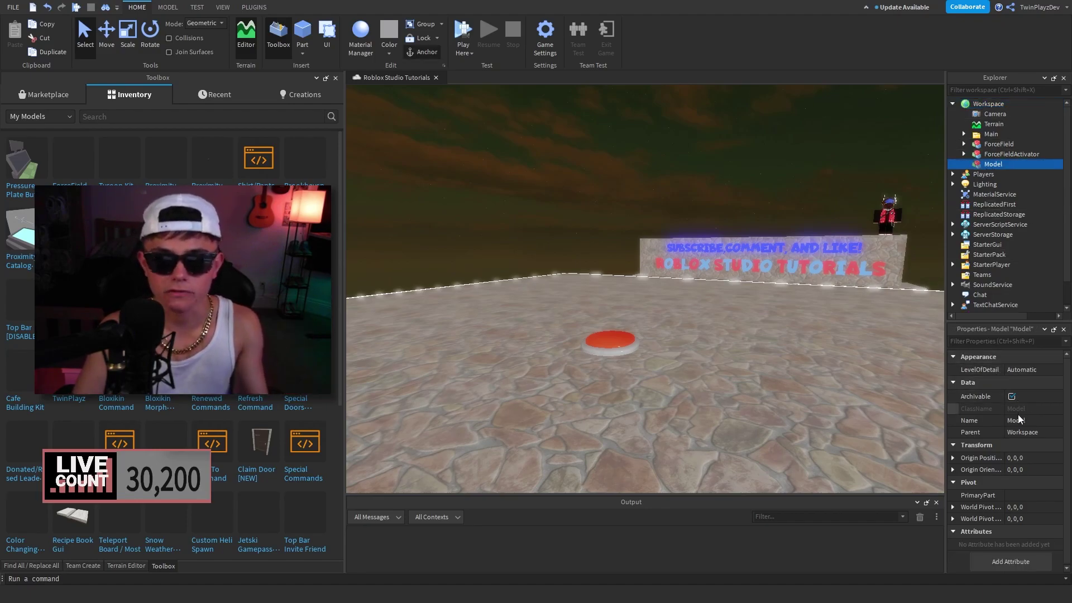
left_click(1017, 420)
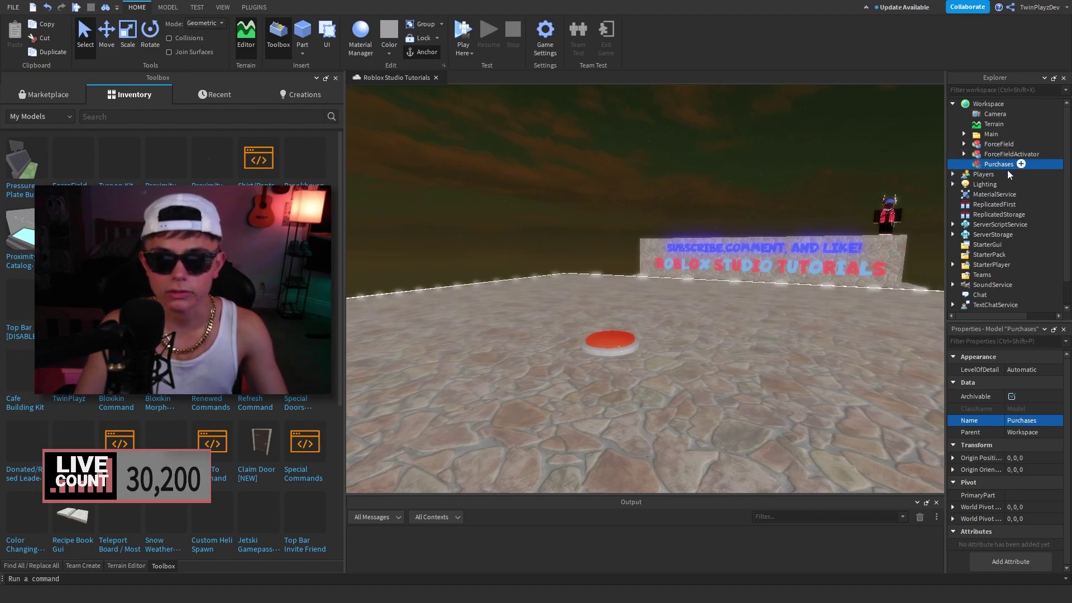
- Duplicate the Purchases model, nest the copy inside the original, and rename the copy ForceField
key("ctrl+d")
left_click_drag(995, 170, 997, 165)
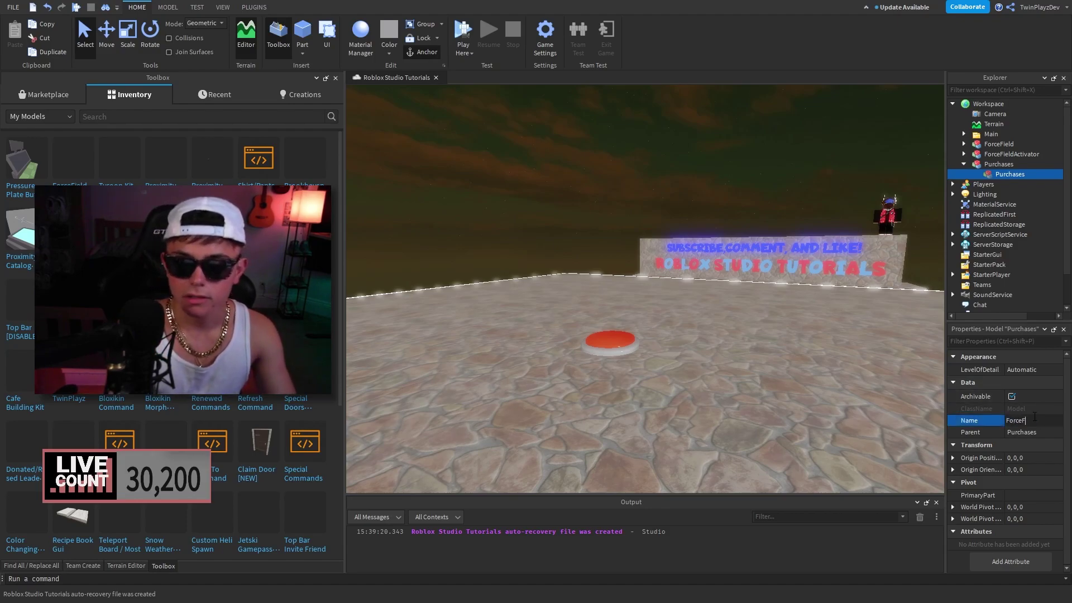
- Move the ForceField and ForceFieldActivator models from Workspace into the ForceField model nested inside Purchases
left_click(993, 144)
left_click(1005, 154, "shift")
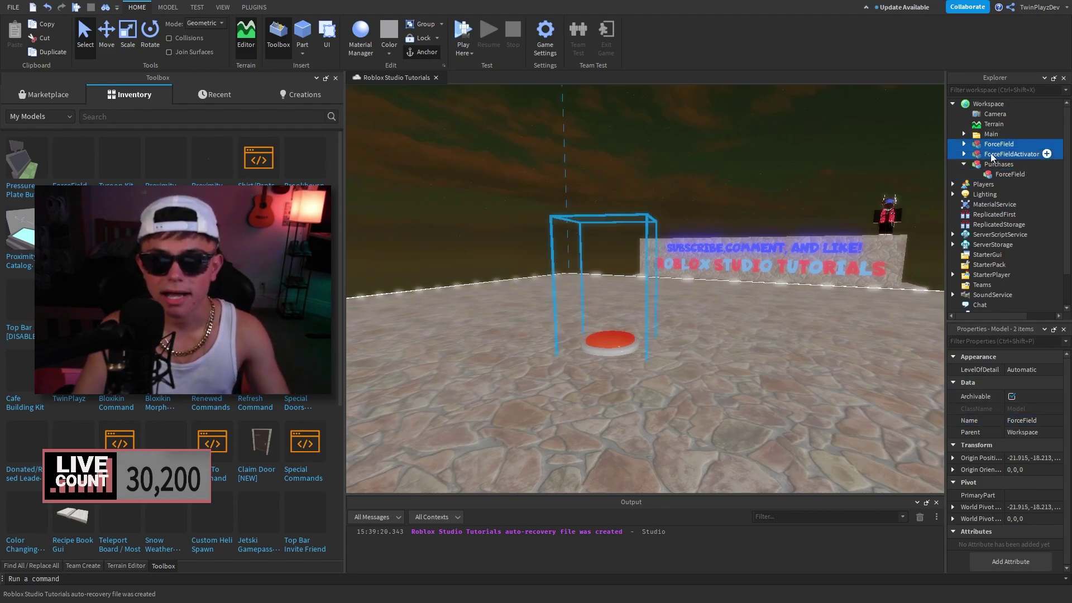
left_click_drag(992, 150, 1010, 174)
left_click(767, 191)
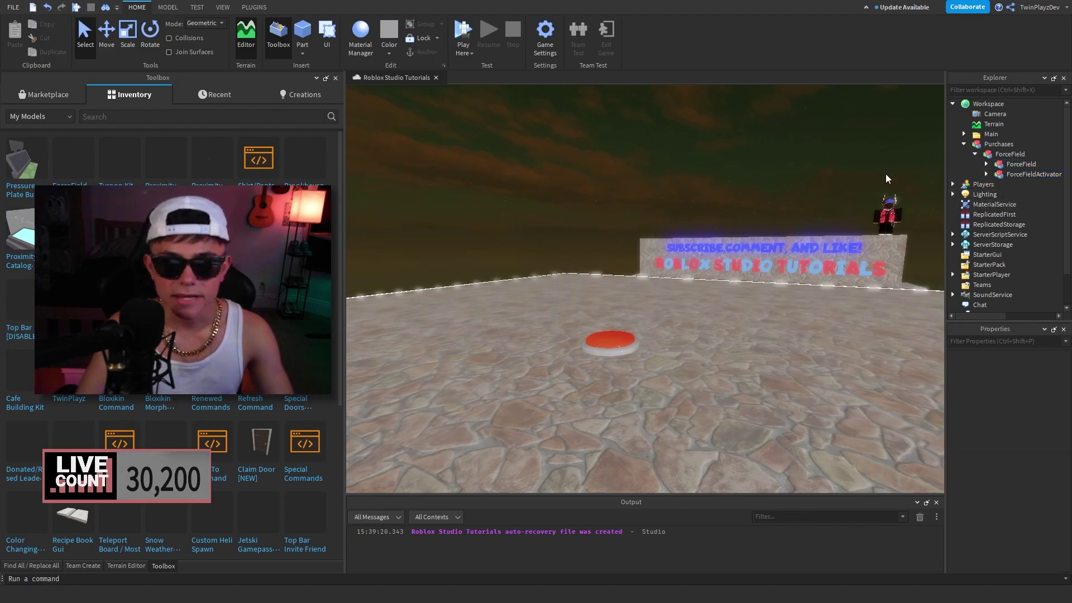
- Examine the nested ForceField and ForceFieldActivator models and the red button's placement on the baseplate
right_click_drag(885, 174, 878, 183)
scroll(878, 183, "down", 3)
left_click(1007, 166)
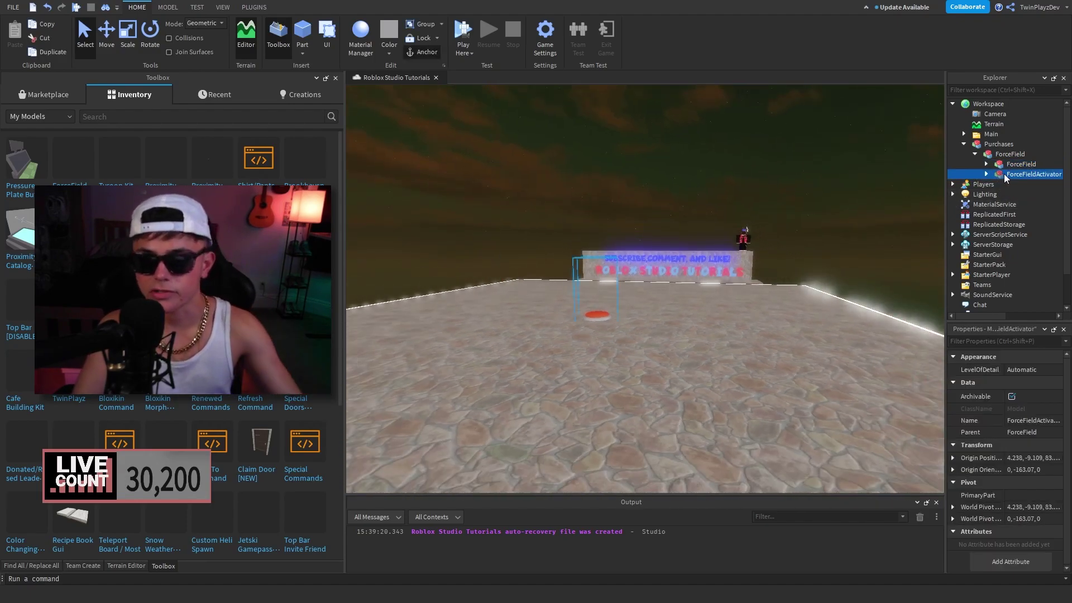
left_click(1011, 165)
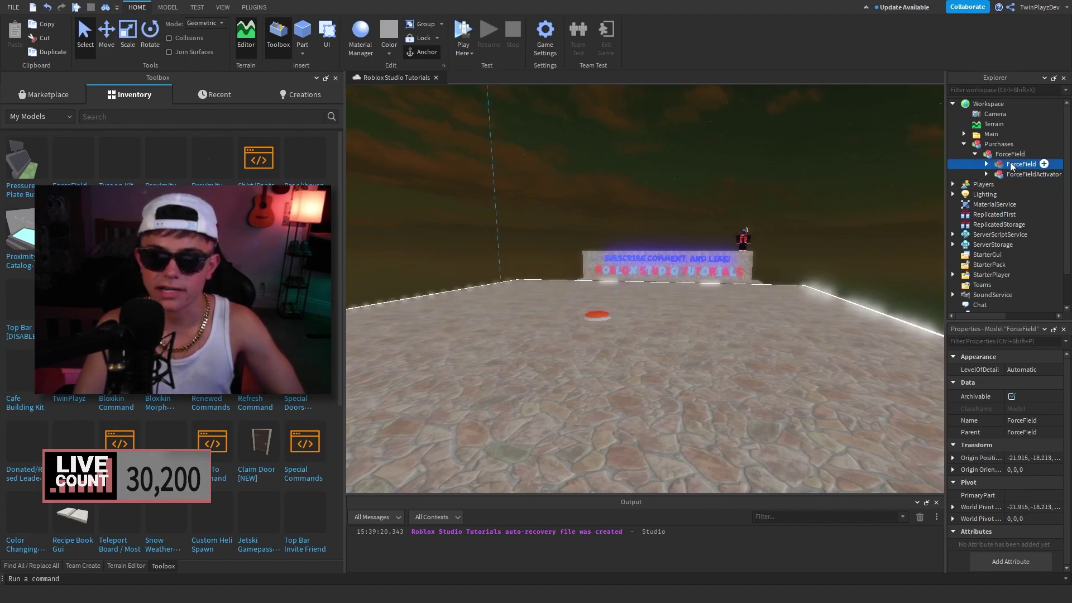
left_click(1010, 174)
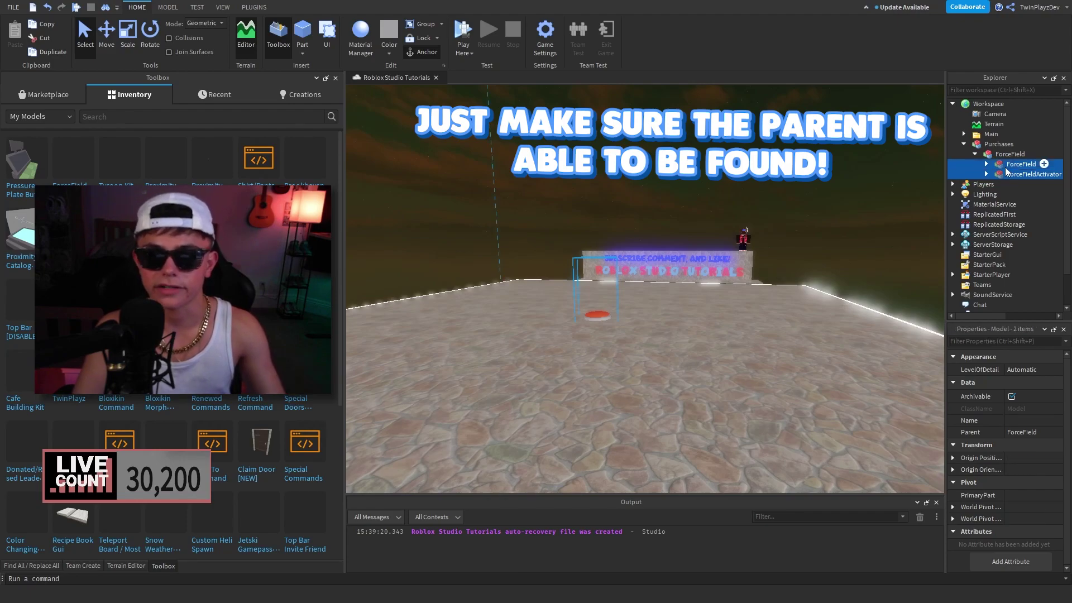
left_click(875, 172)
key("w")
right_click_drag(860, 177, 746, 197)
key("a")
- Expand the ForceField model inside Purchases and examine its Kill Part and ForceField part around the baseplate
left_click(1018, 165)
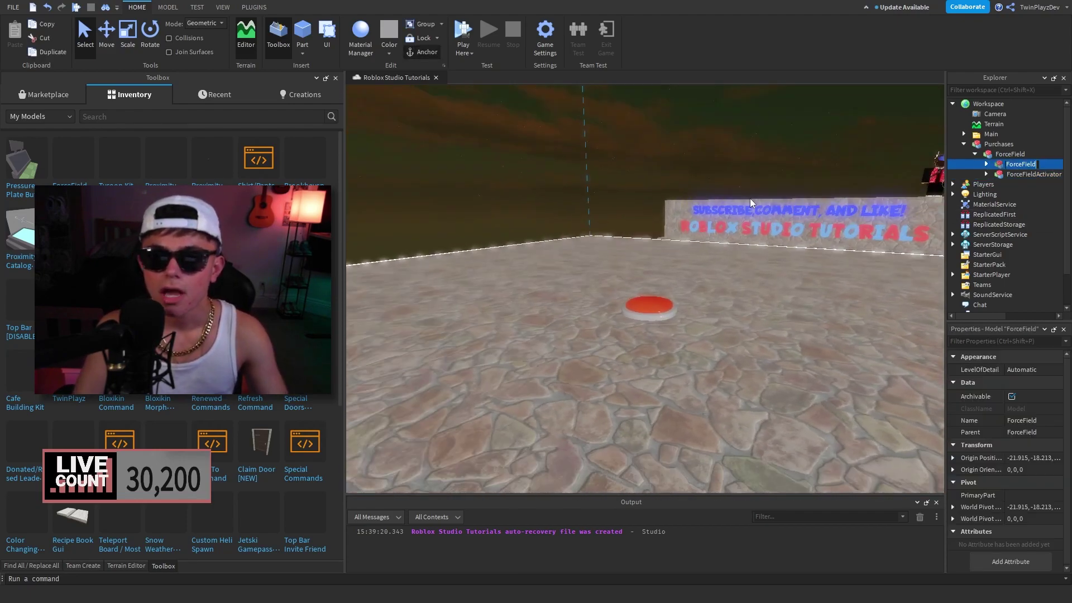
scroll(770, 201, "down", 3)
type("s")
scroll(775, 149, "down", 5)
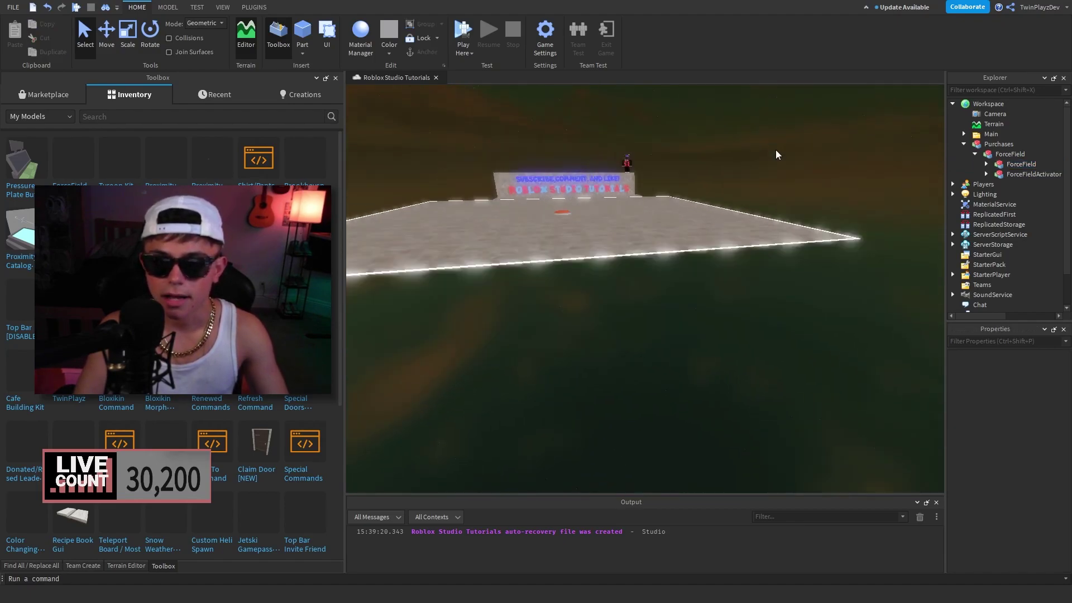
left_click(986, 164)
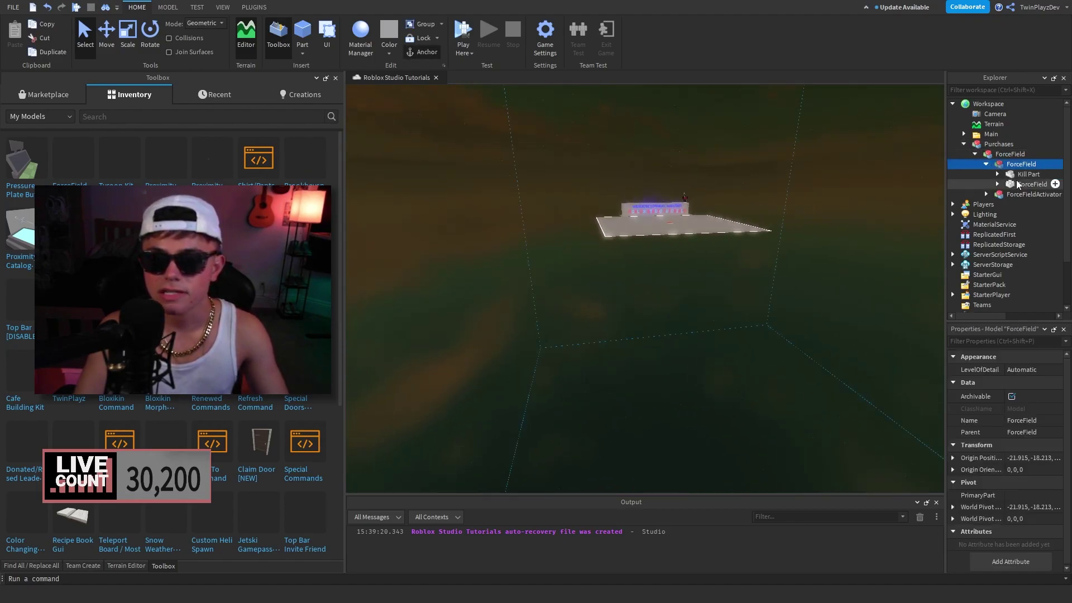
left_click(1026, 174)
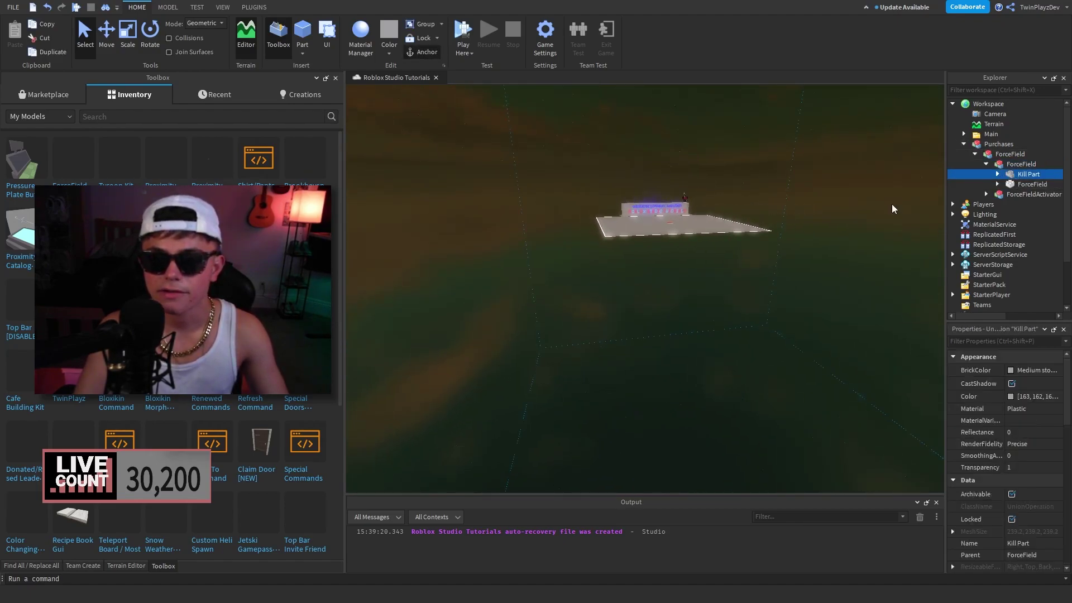
right_click_drag(916, 205, 899, 183)
left_click(1028, 183)
left_click(1027, 174)
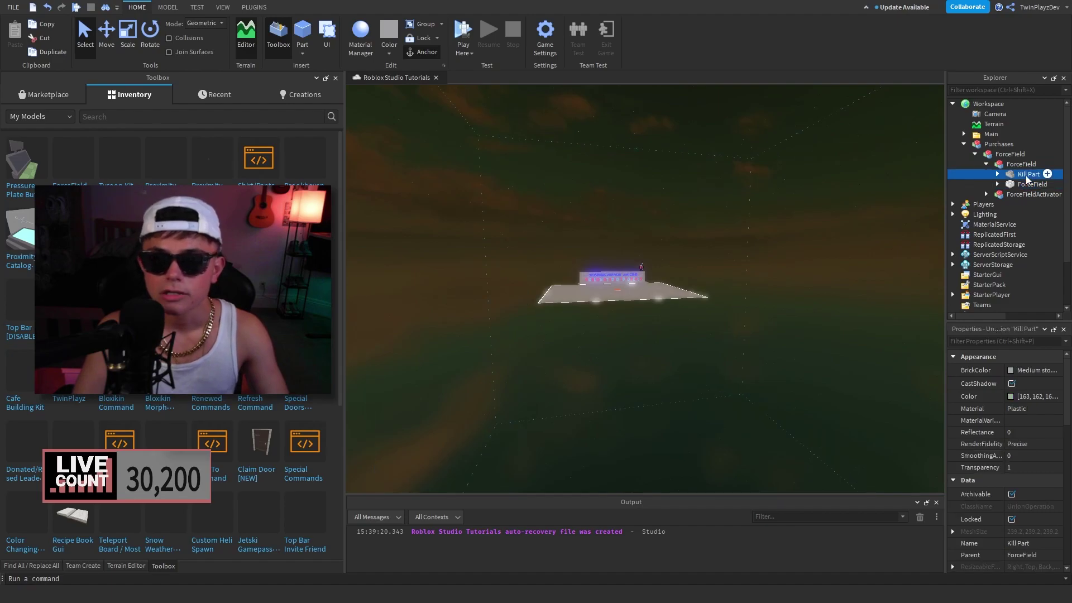
- Open the script inside Kill Part, read its touch-to-kill code, and close it
left_click(998, 173)
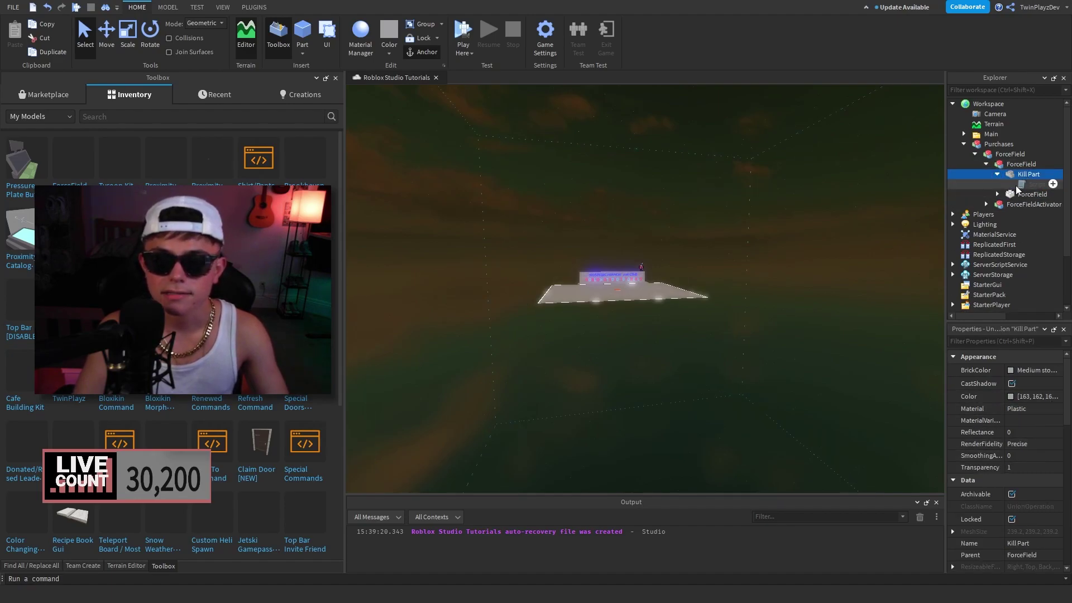
double_click(1017, 184)
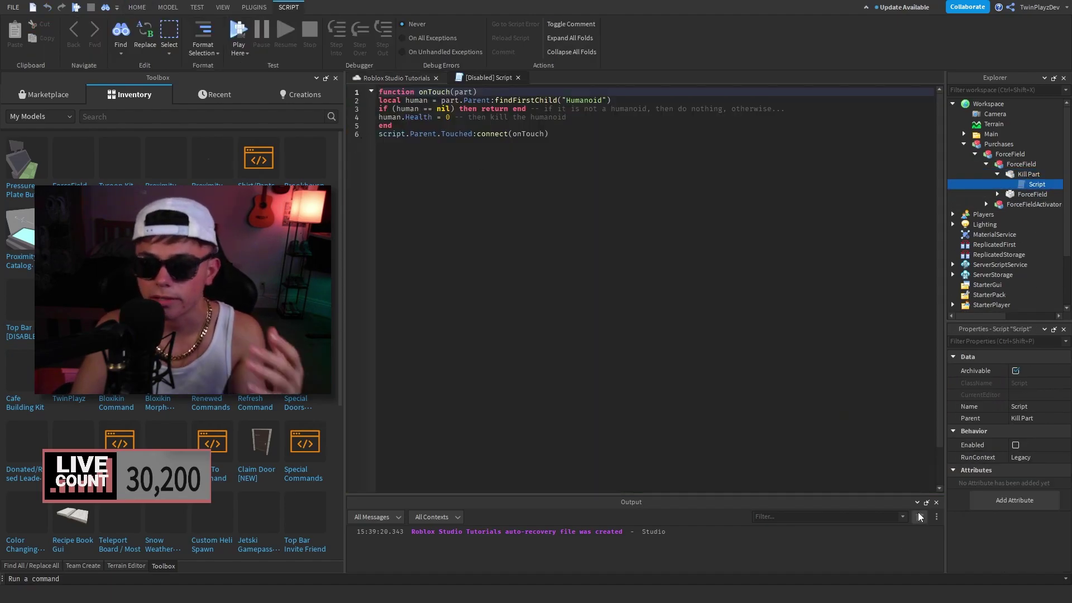
left_click(518, 78)
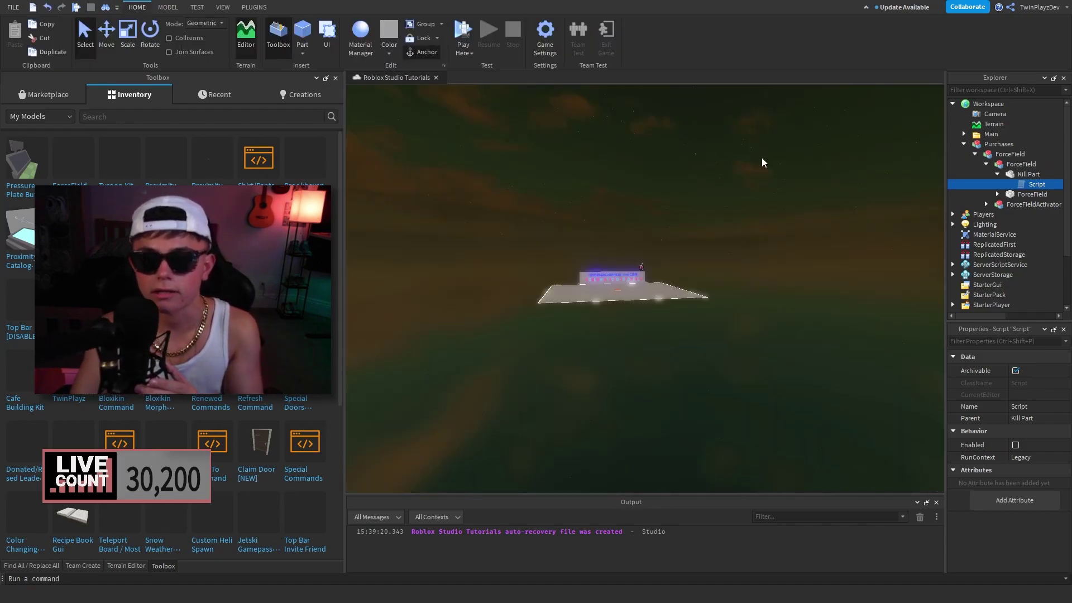
- Set the Kill Part's Transparency to 0.7 to reveal its dome around the baseplate
left_click(1025, 174)
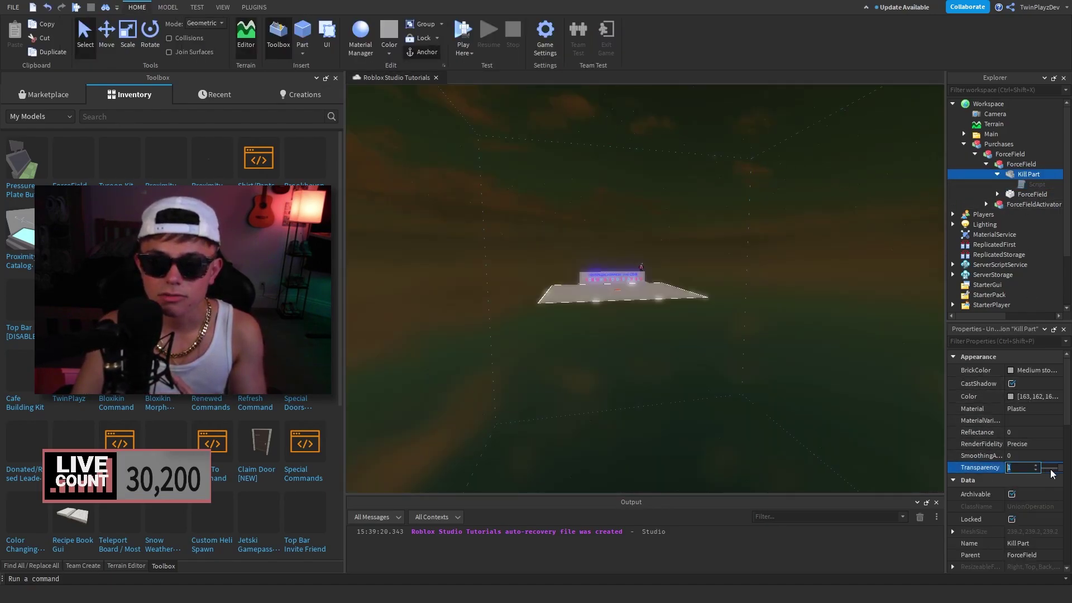
left_click(1051, 469)
right_click_drag(698, 224, 725, 239)
scroll(698, 225, "down", 3)
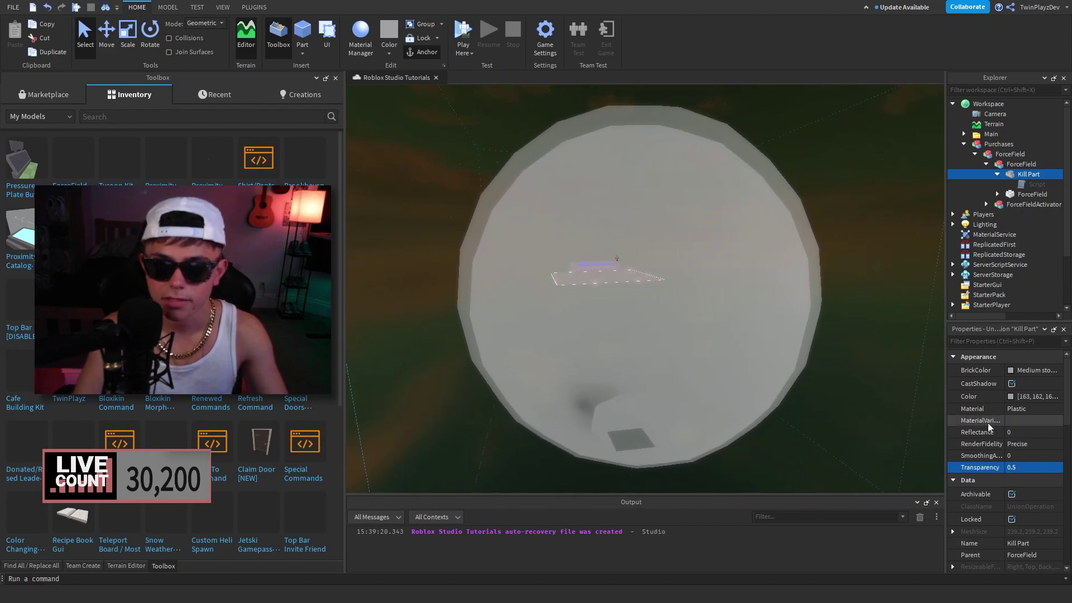
key("w")
left_click_drag(1053, 471, 1057, 469)
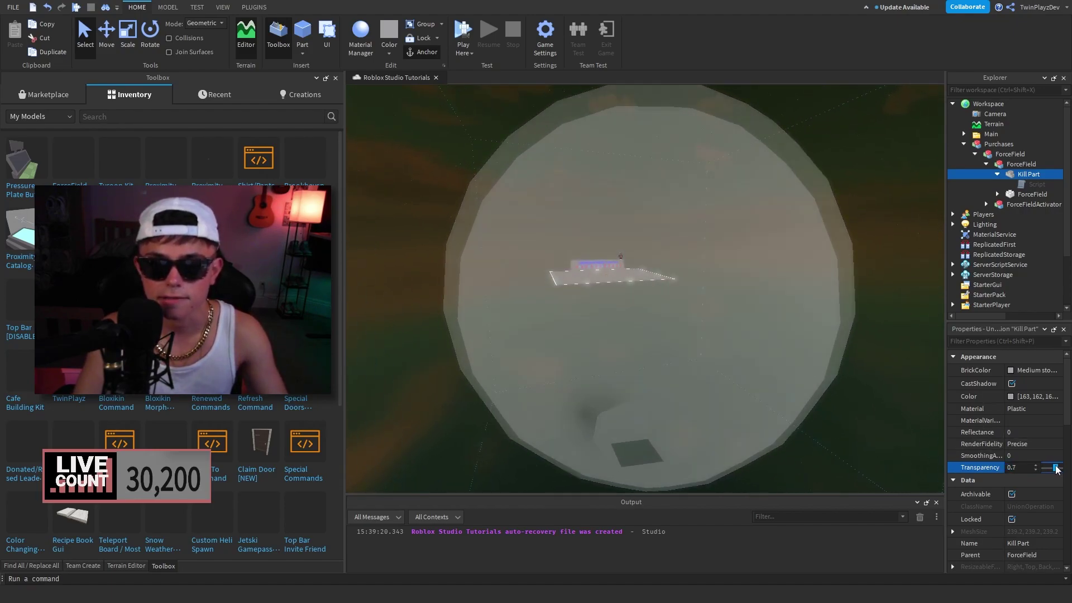
- Preview the ForceField part at Transparency 0 and return it to 1
left_click(1017, 194)
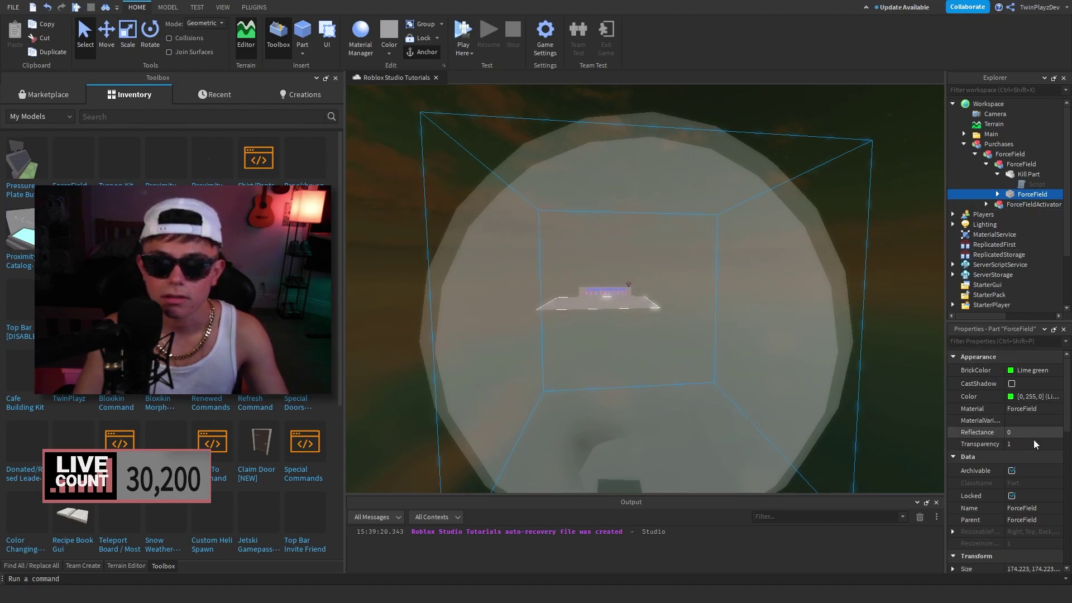
left_click(1036, 444)
left_click(1054, 445)
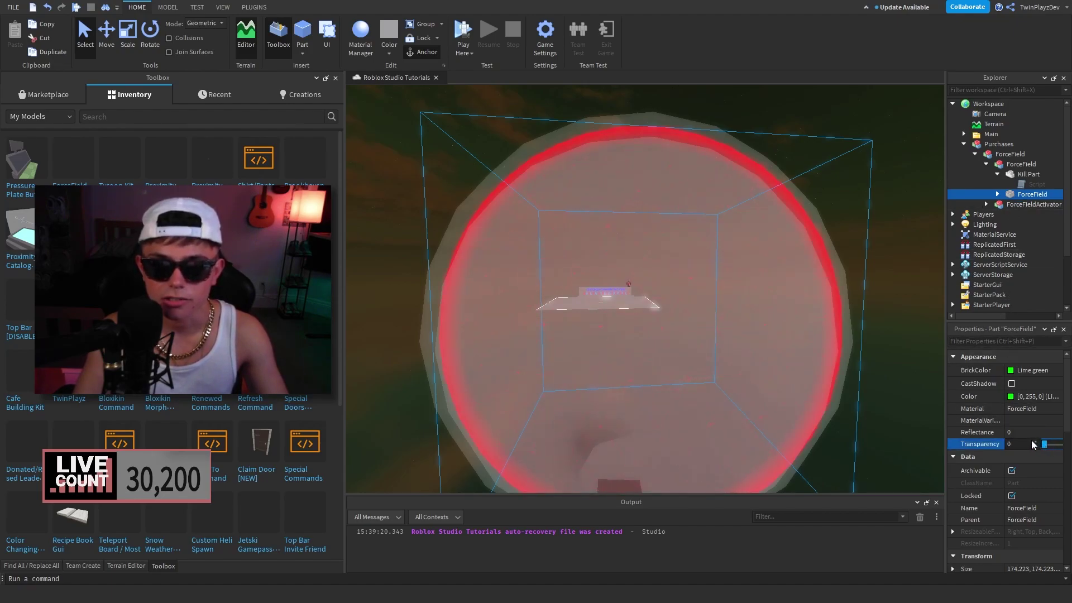
left_click_drag(1060, 443, 1070, 437)
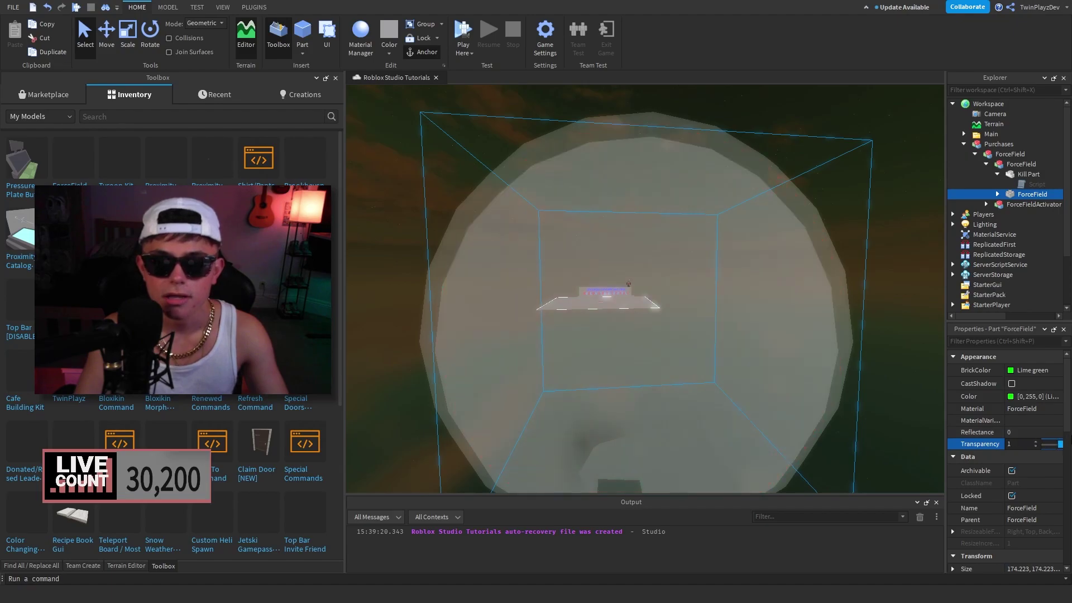
right_click_drag(782, 240, 779, 276)
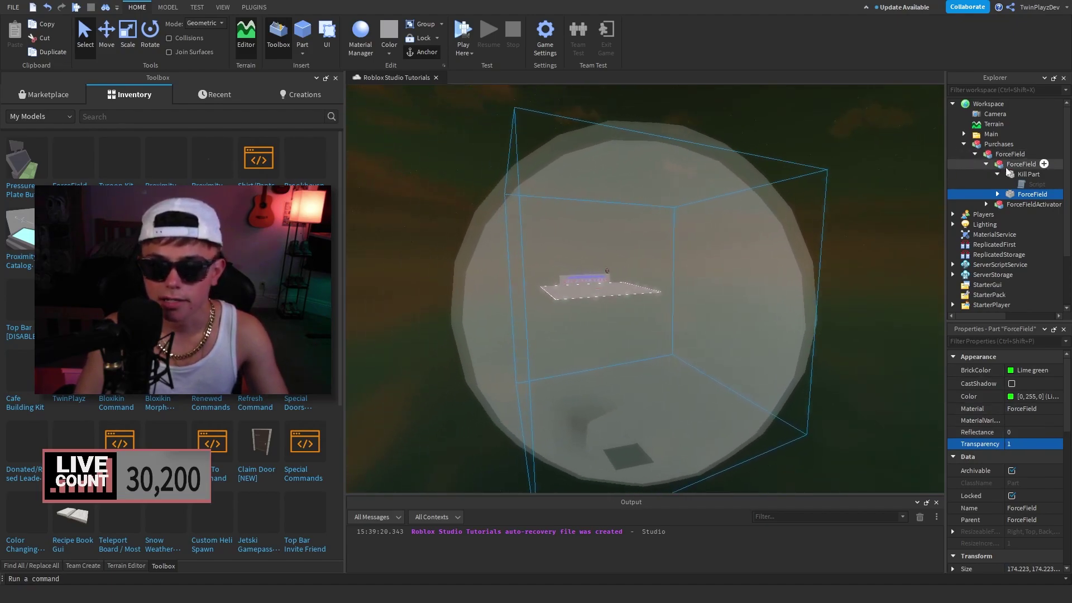
- Compare the Kill Part with the ForceField part by selecting each and viewing their extents
left_click(1017, 175)
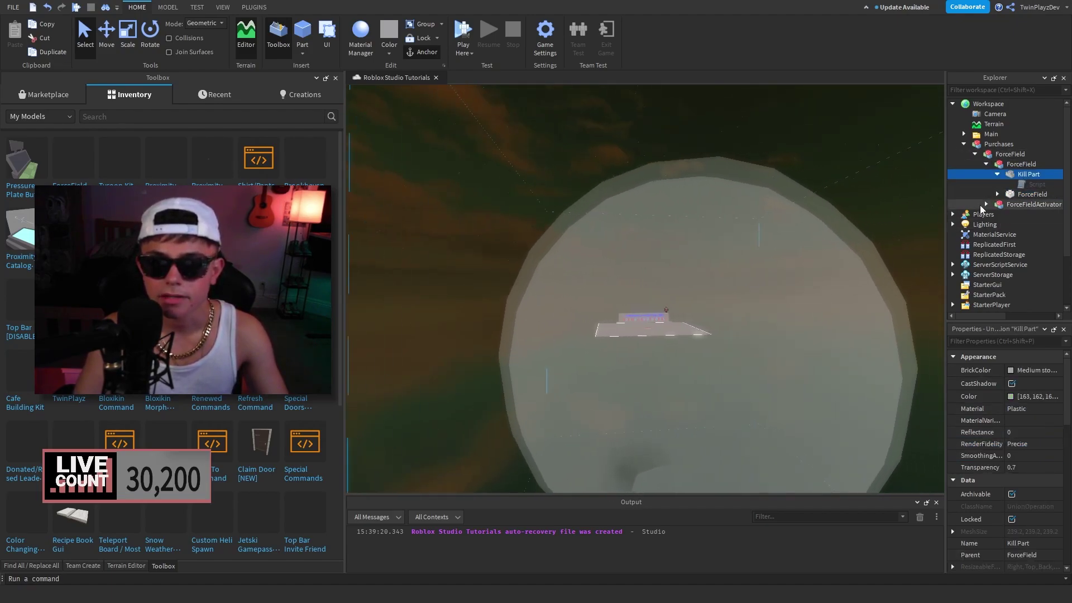
left_click(1016, 194)
key("a")
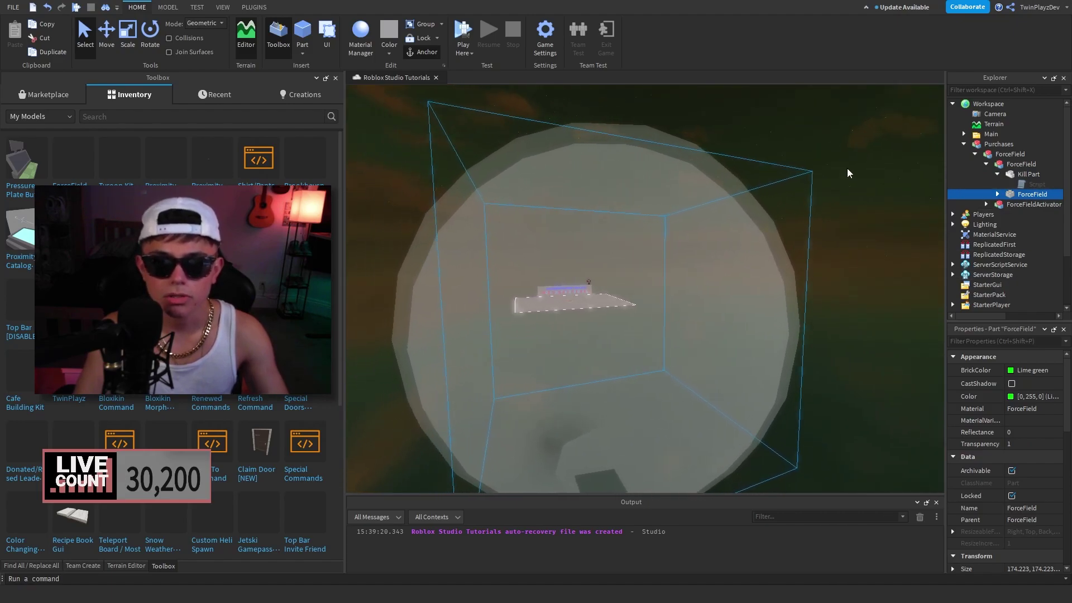
left_click(1012, 174)
left_click(1038, 475)
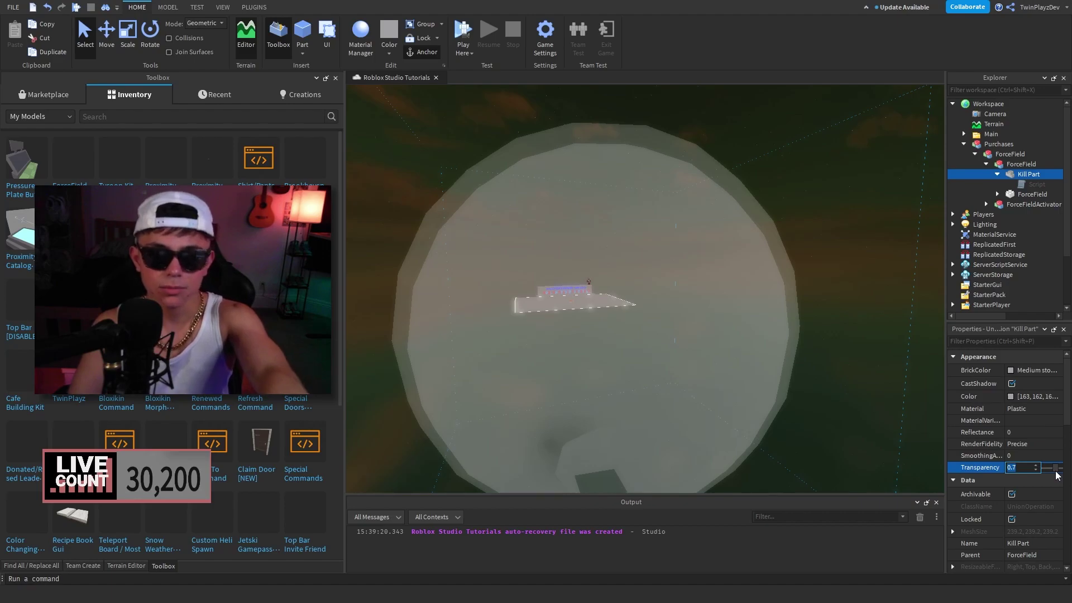
right_click_drag(665, 206, 671, 158)
- Set the ForceField part's Transparency to 0.35 so it shows together with the Kill Part
left_click(671, 158)
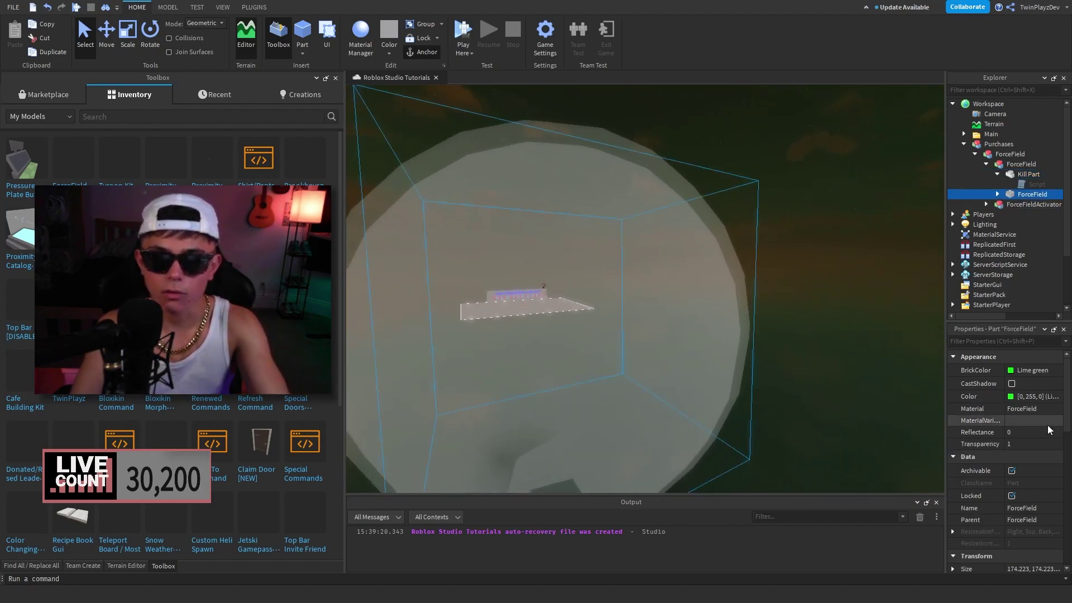
right_click_drag(770, 273, 732, 225)
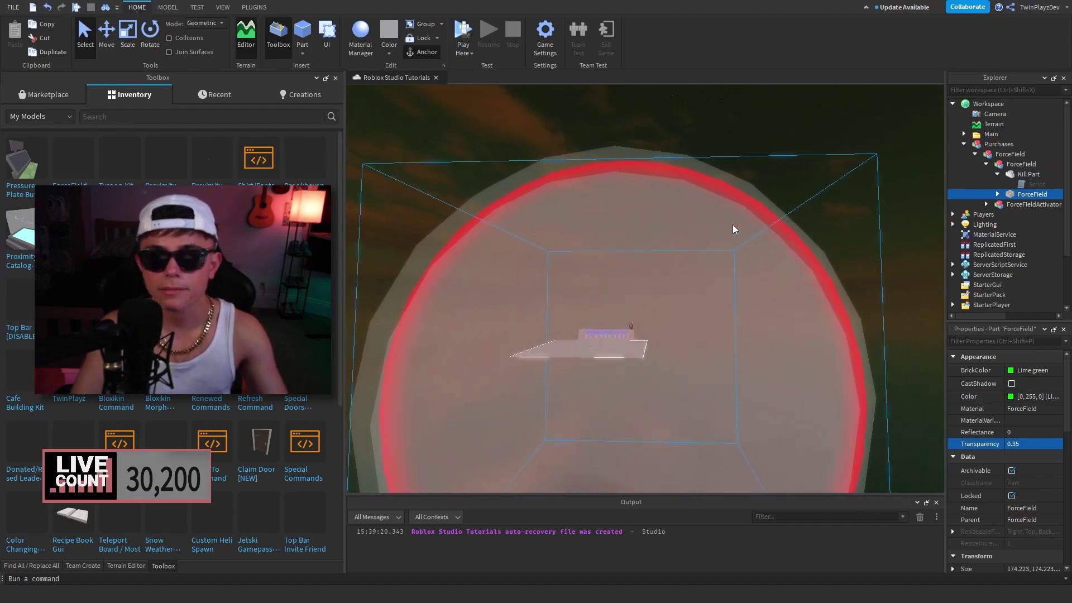
key("s")
key("d")
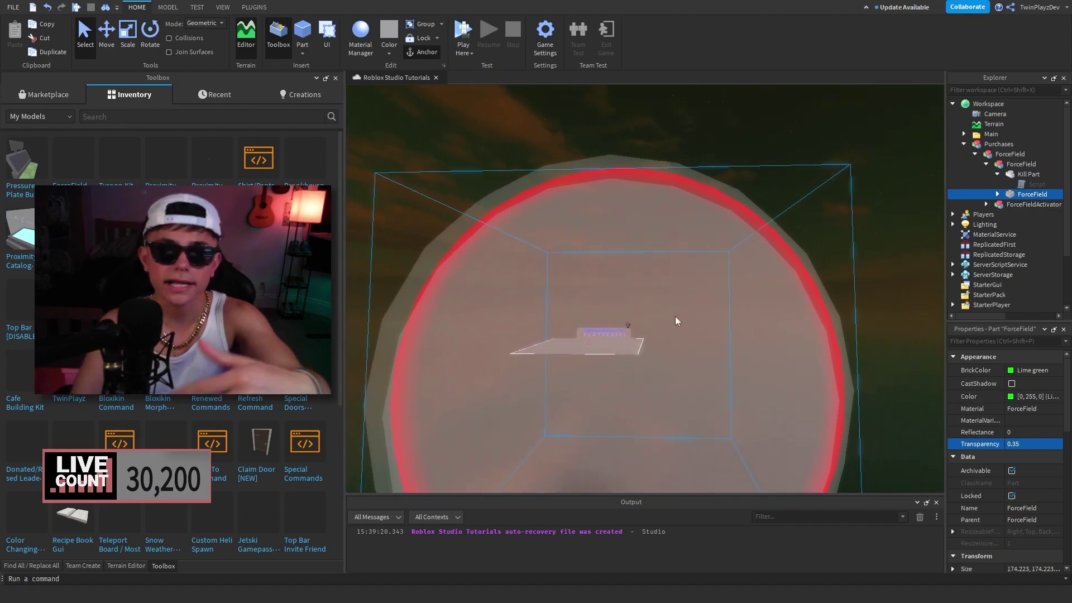
- Turn on Wireframe Rendering, examine the meshes of the dome and force field, and turn it off again
left_click(224, 8)
left_click(669, 39)
scroll(756, 176, "up", 5)
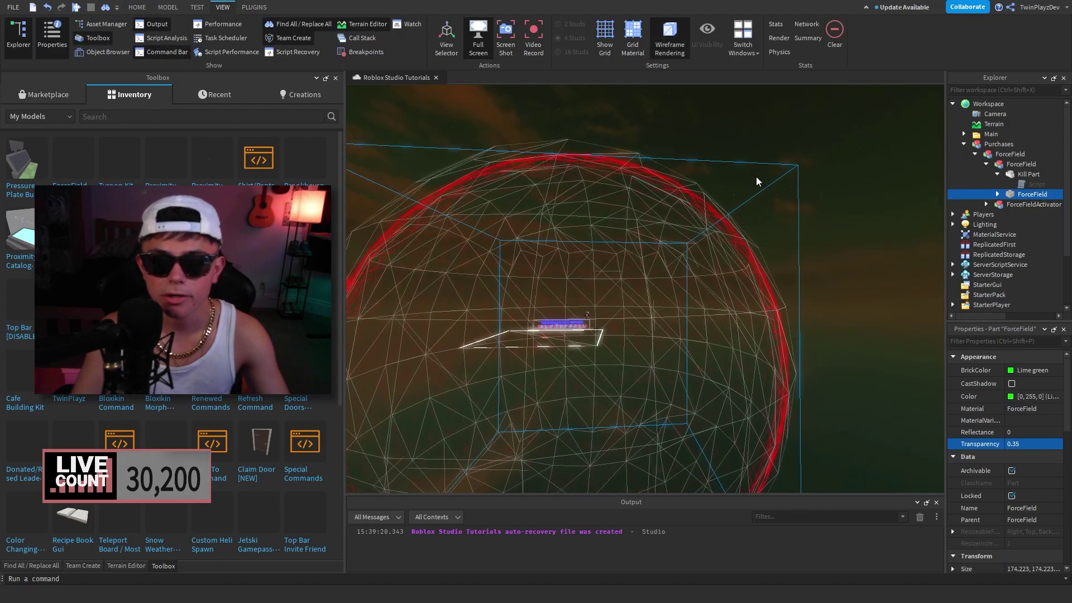
key("a")
right_click_drag(756, 176, 772, 176)
scroll(773, 182, "down", 5)
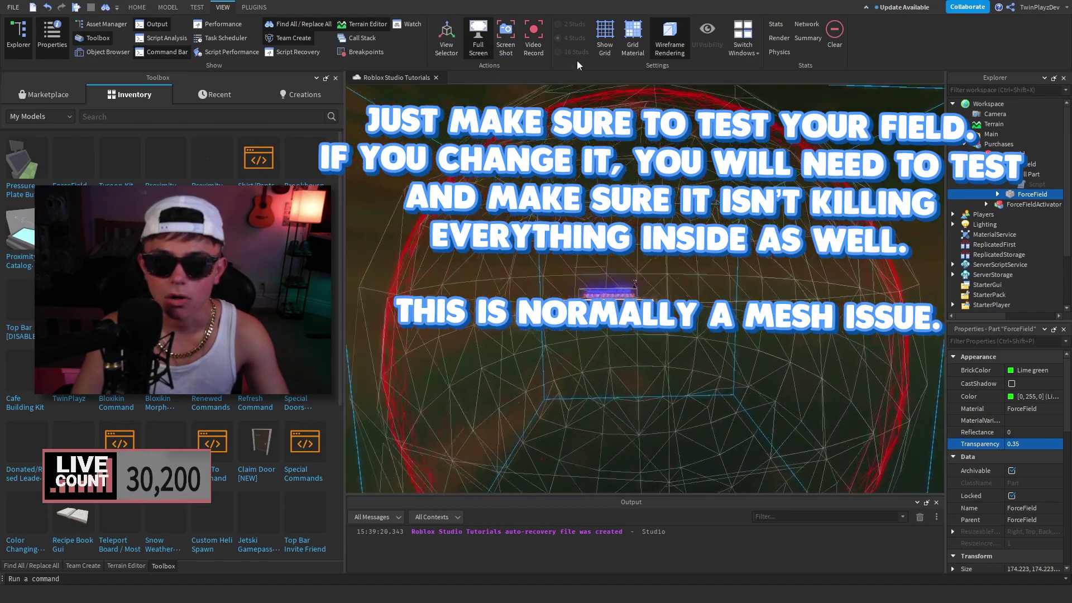
left_click(670, 39)
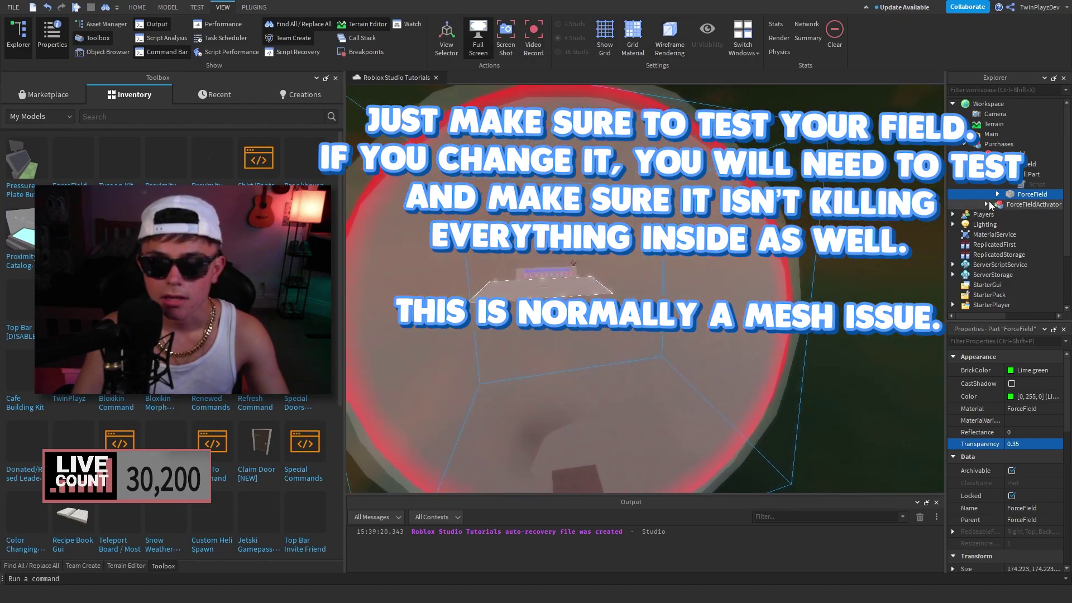
- Set the ForceField part's Transparency to 0 and its BrickColor to Medium blue
left_click(998, 193)
left_click(998, 194)
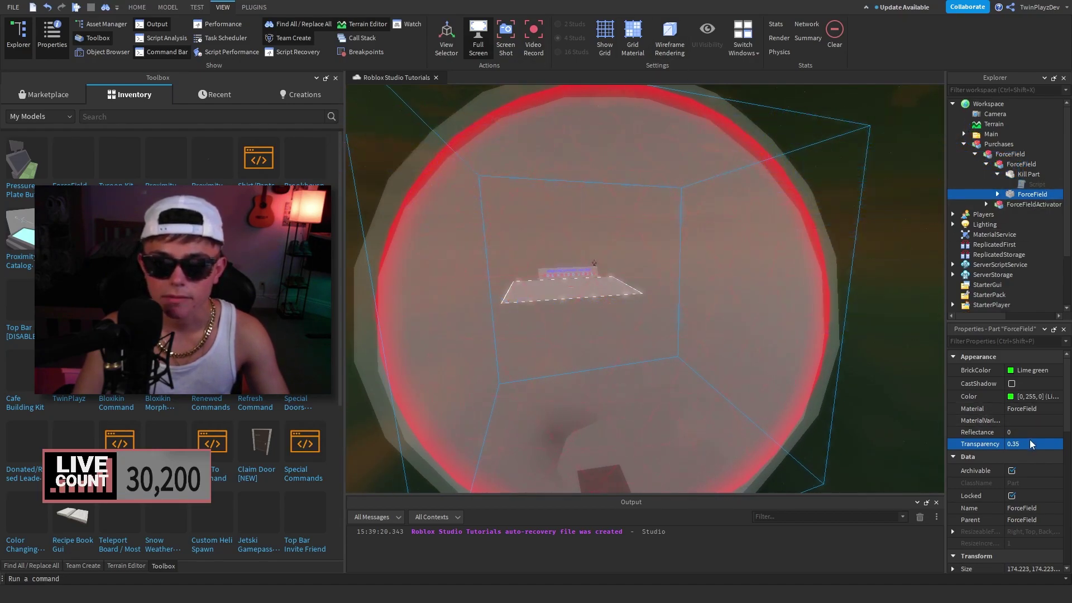
left_click_drag(1049, 447, 1068, 449)
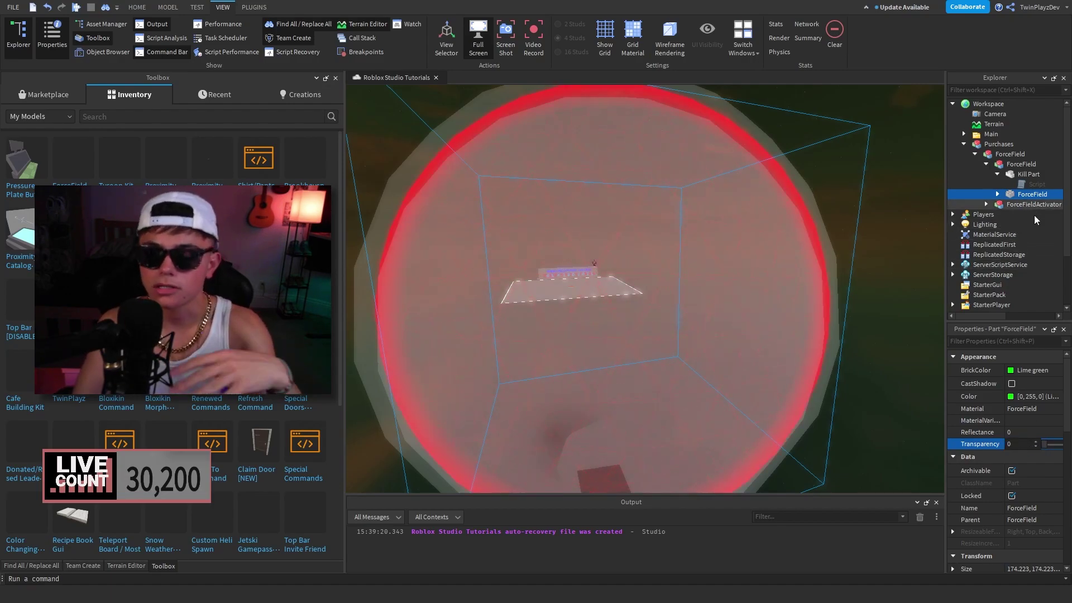
left_click(1028, 370)
left_click(1019, 379)
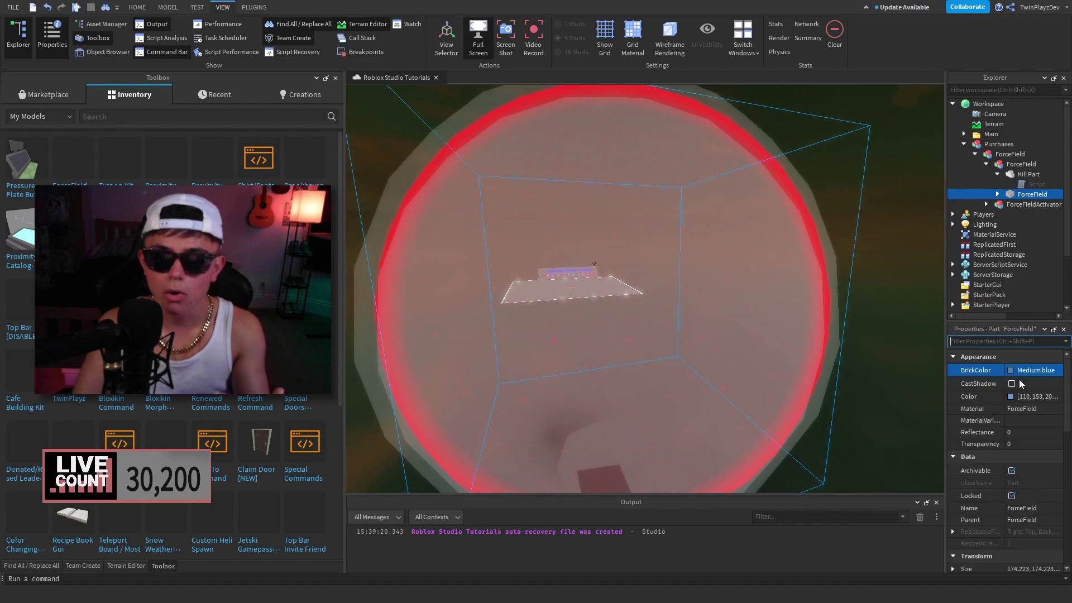
- Recolour the force field magenta by setting the VertexColor of the ForceField part's Mesh to 255, 0, 255
left_click(998, 194)
left_click(1019, 203)
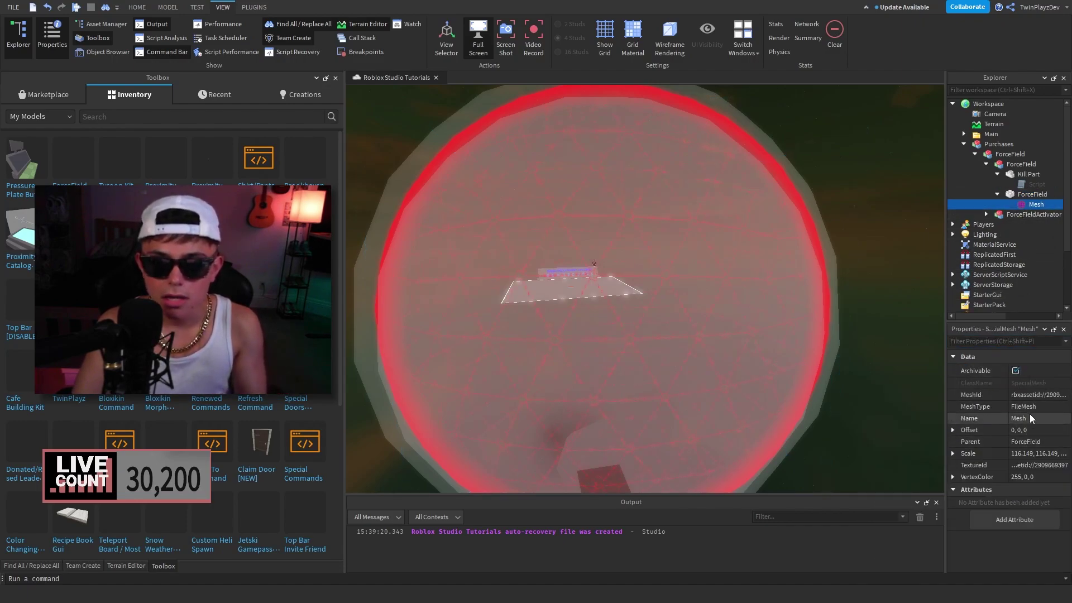
left_click(1039, 477)
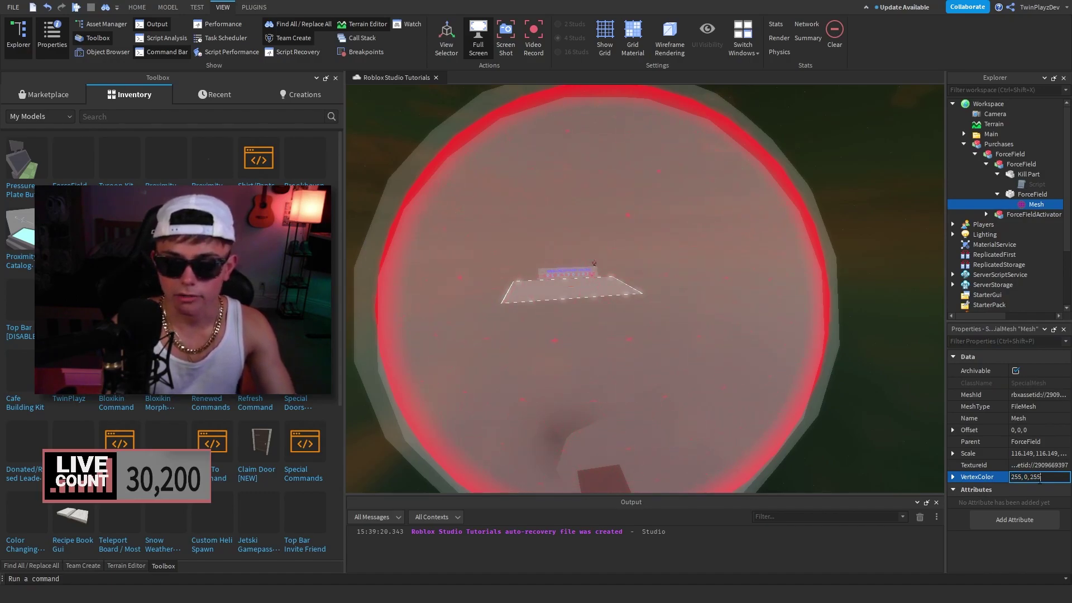
type("255")
key("Return")
scroll(826, 304, "down", 5)
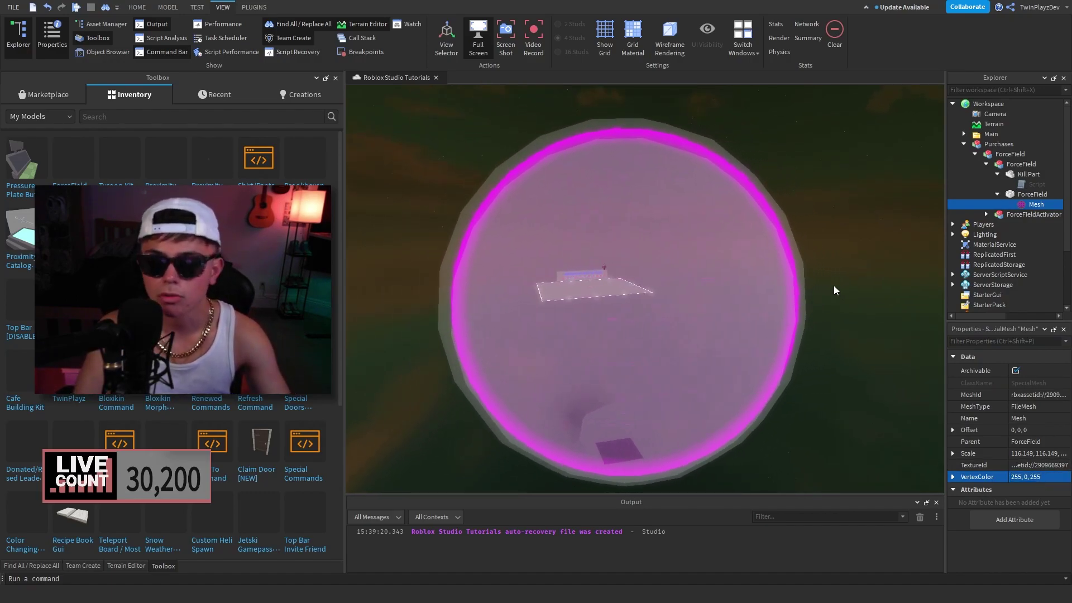
scroll(823, 285, "up", 5)
scroll(823, 285, "down", 4)
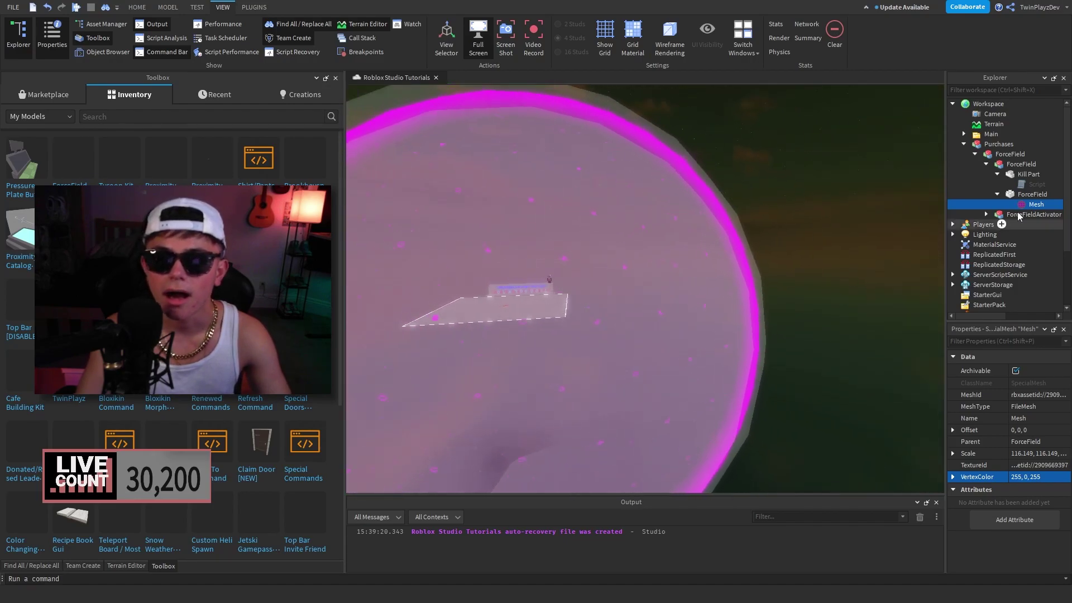
- Hide the ForceField part and the Kill Part by making both fully transparent, with Transparency 1
left_click(1021, 164)
left_click(1032, 194)
scroll(1018, 444, "down", 5)
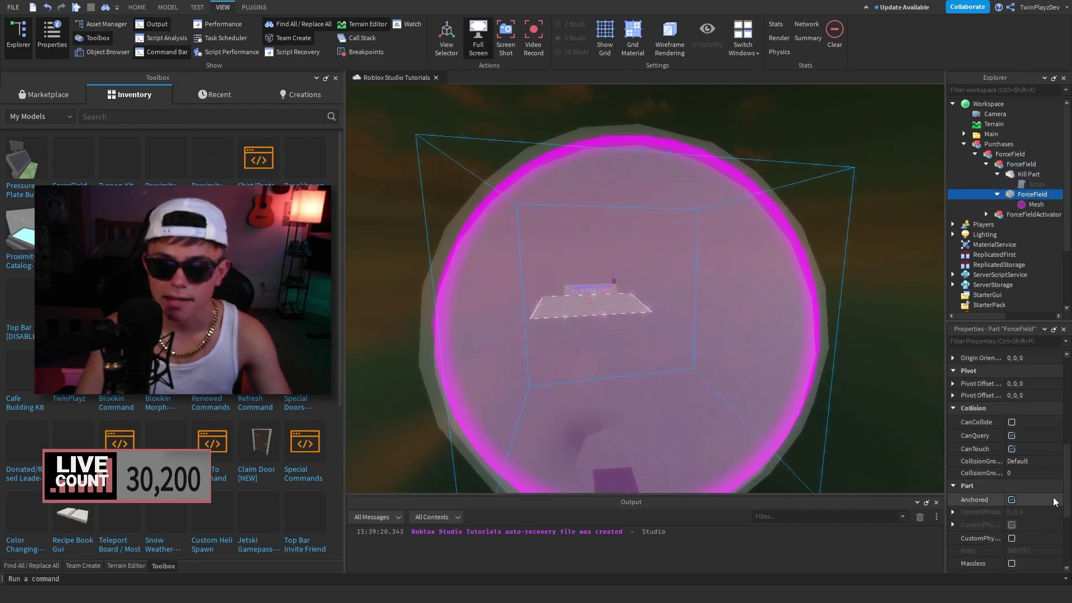
scroll(1042, 468, "up", 5)
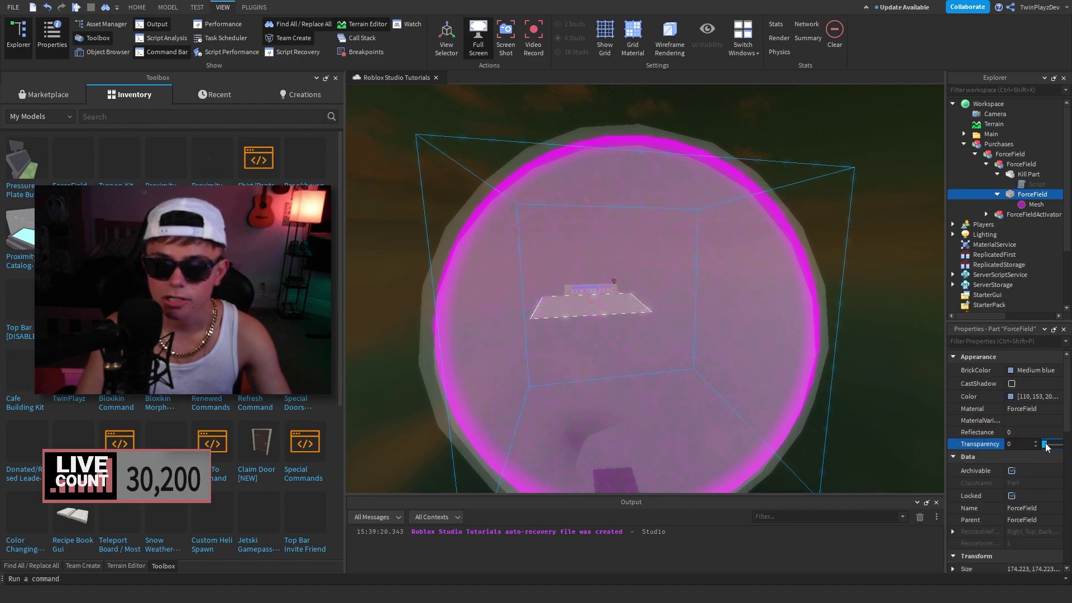
left_click(1016, 174)
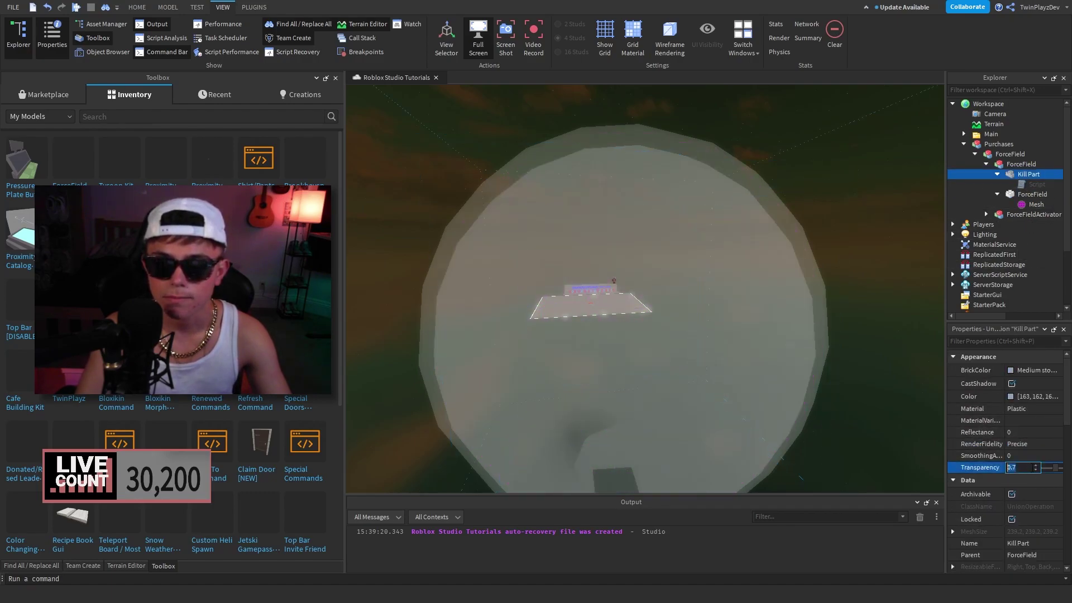
left_click_drag(1059, 470, 1068, 470)
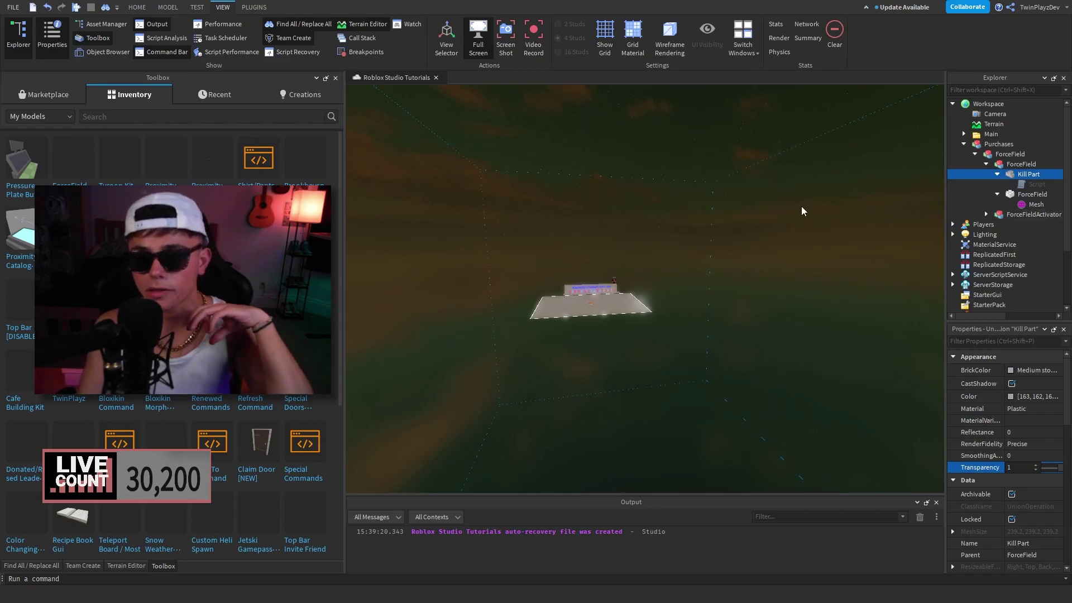
- Check the Enabled property of the Kill Part's Script, then the Kill Part's transform and collision properties
left_click(1014, 193)
left_click(1034, 184)
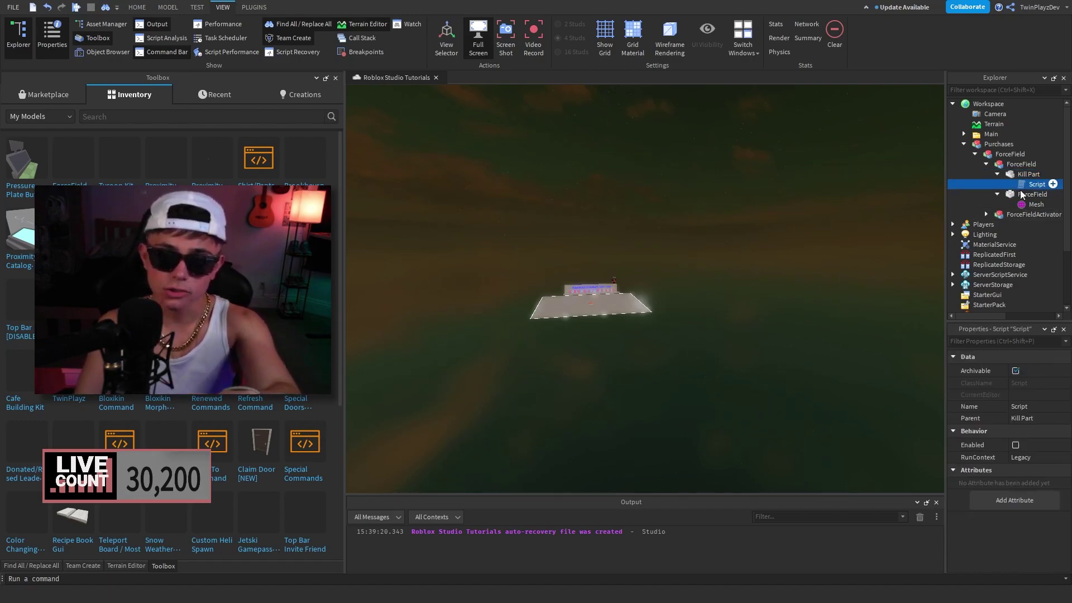
left_click(1019, 446)
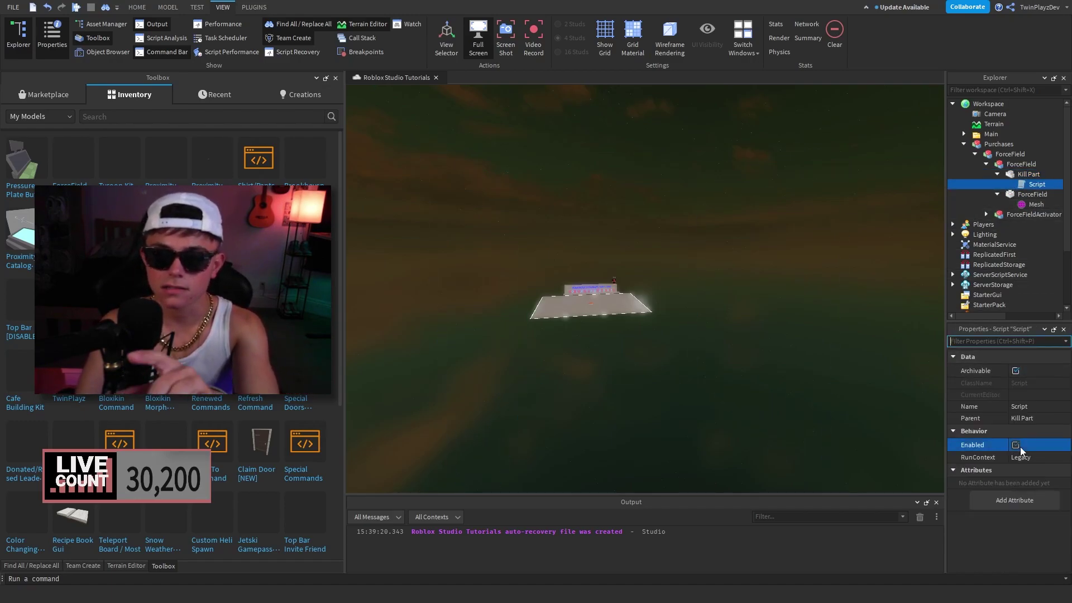
left_click(998, 195)
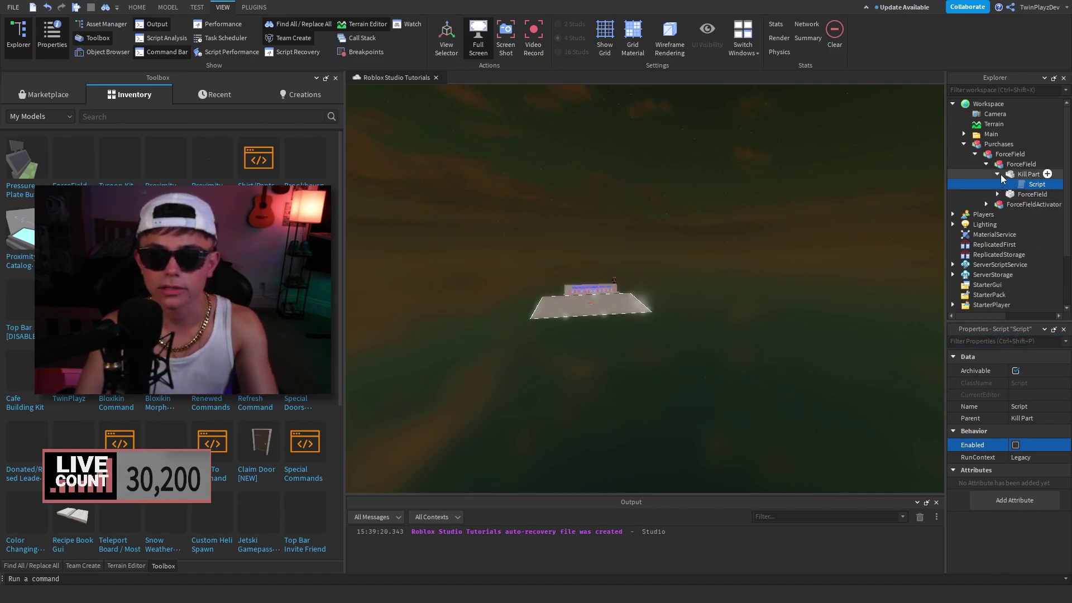
left_click(998, 174)
left_click(1008, 174)
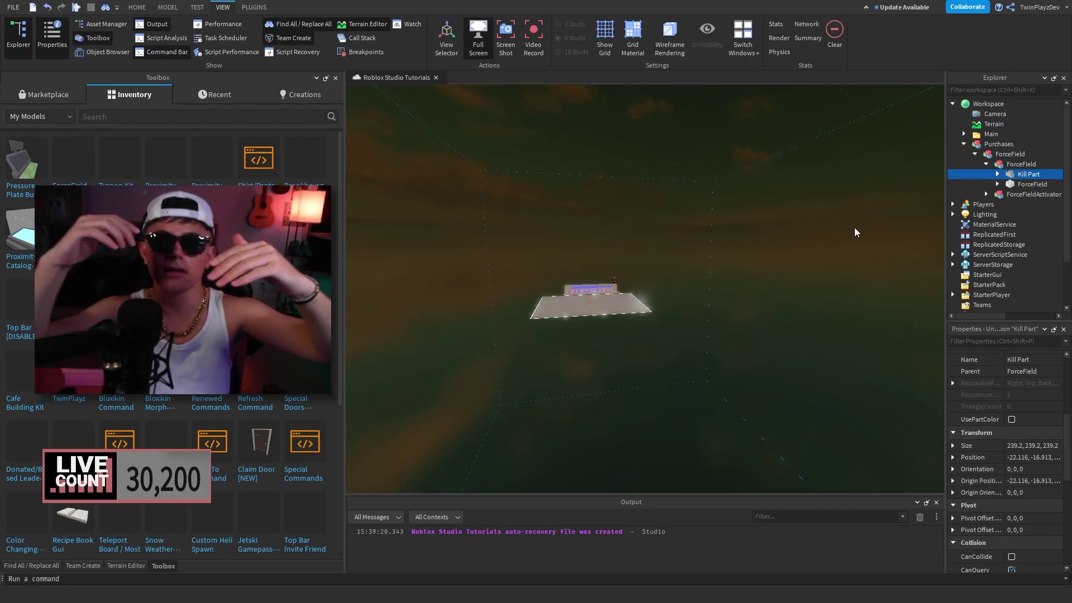
- Insert a sphere part into the workspace to demonstrate how a hollow shell is made
left_click(732, 229)
scroll(726, 190, "up", 6)
right_click_drag(726, 190, 663, 177)
left_click(136, 7)
right_click_drag(610, 203, 610, 208)
key("w")
key("s")
left_click(303, 53)
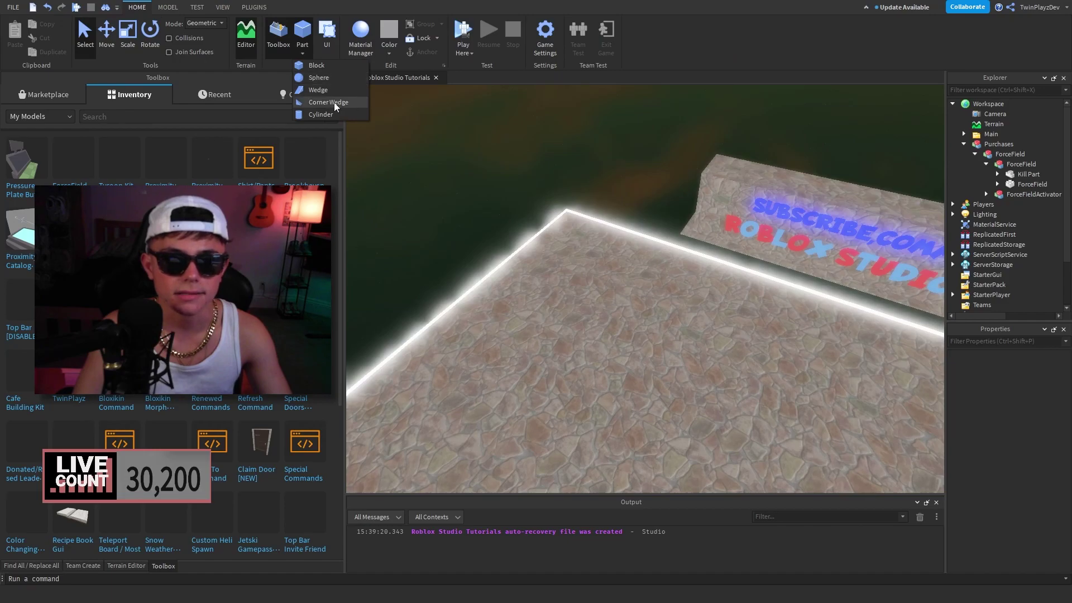
left_click(318, 78)
right_click_drag(568, 153, 553, 117)
key("s")
key("ctrl+2")
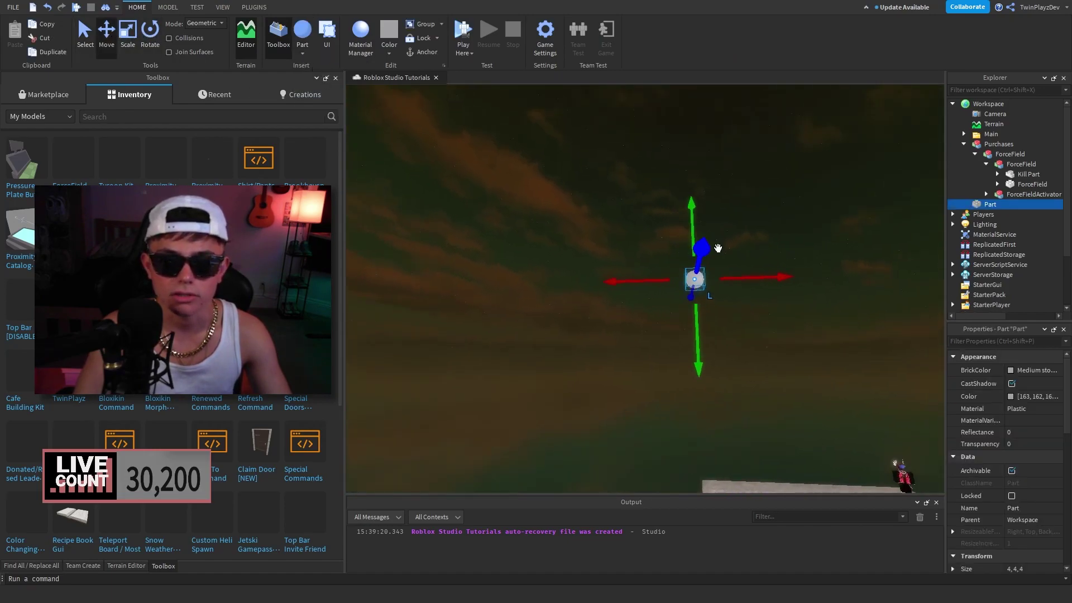
- Scale the sphere up to a large ball and set its BrickColor to Nougat
key("ctrl+3")
left_click_drag(715, 282, 889, 284)
right_click_drag(889, 283, 725, 240)
key("a")
key("w")
left_click(1029, 374)
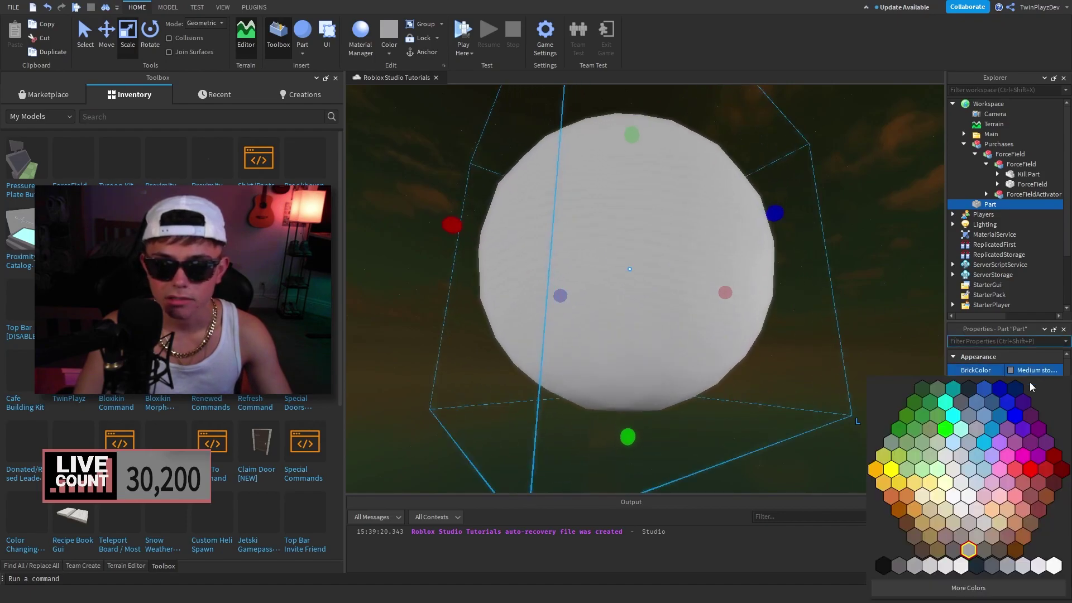
left_click(1020, 528)
- Duplicate the sphere, shrink the copy to 29.7 studs inside the original, and set its BrickColor to Magenta
key("ctrl+d")
left_click_drag(771, 215, 726, 226)
scroll(726, 225, "up", 4)
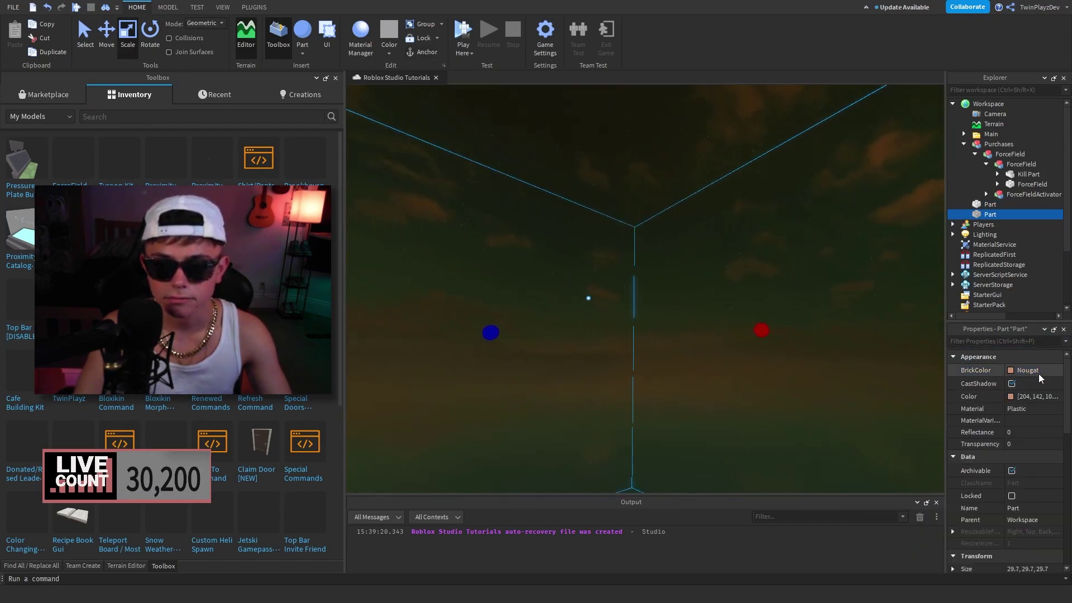
left_click(1030, 371)
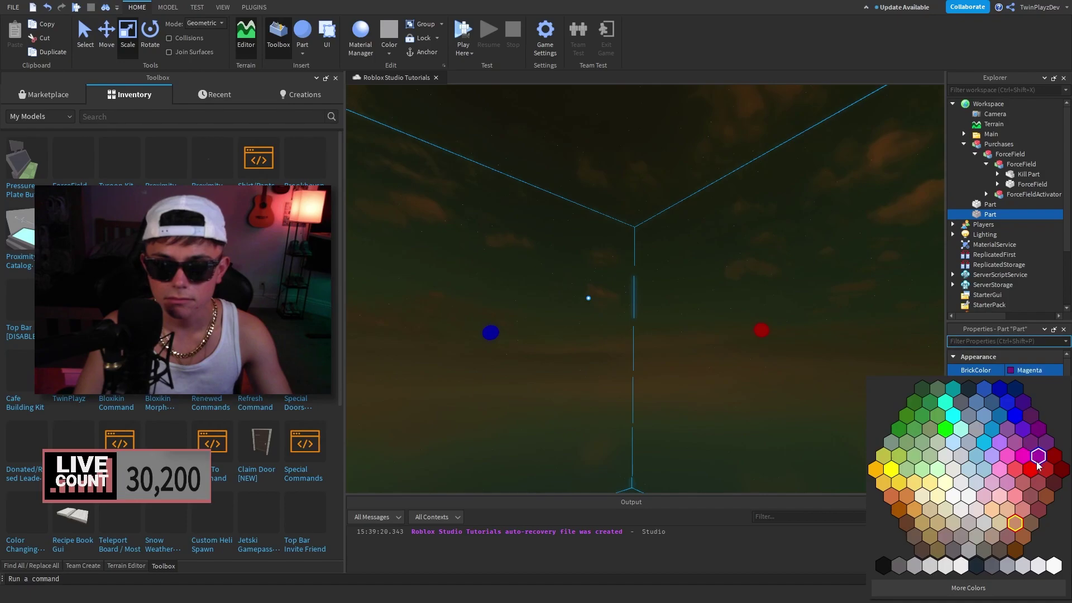
left_click(899, 464)
scroll(730, 297, "down", 5)
- Negate the inner magenta sphere and union it with the outer Nougat sphere to form a hollow shell
left_click(198, 7)
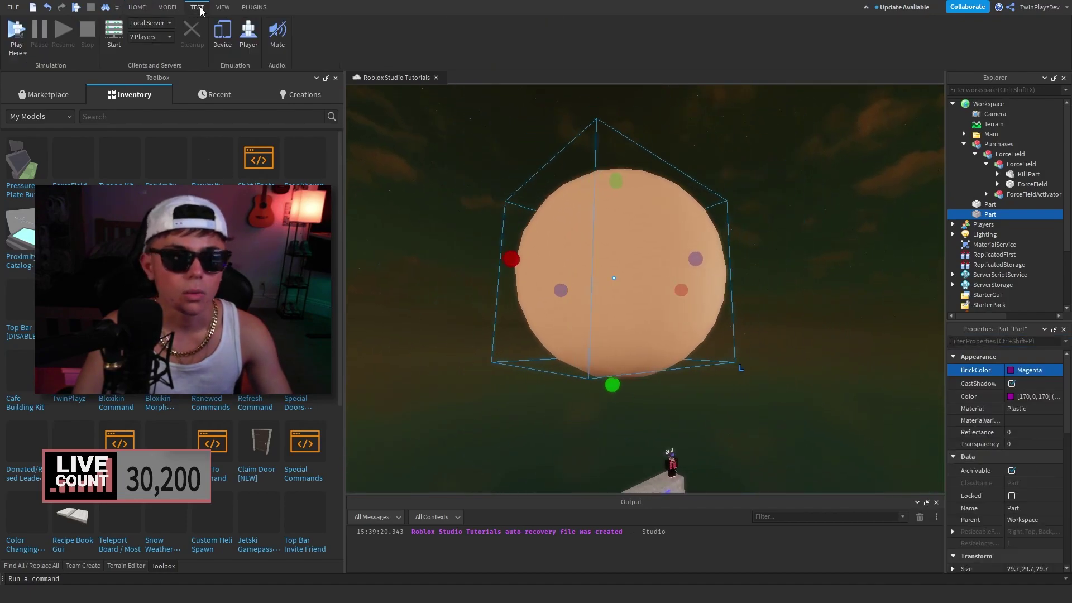
left_click(169, 7)
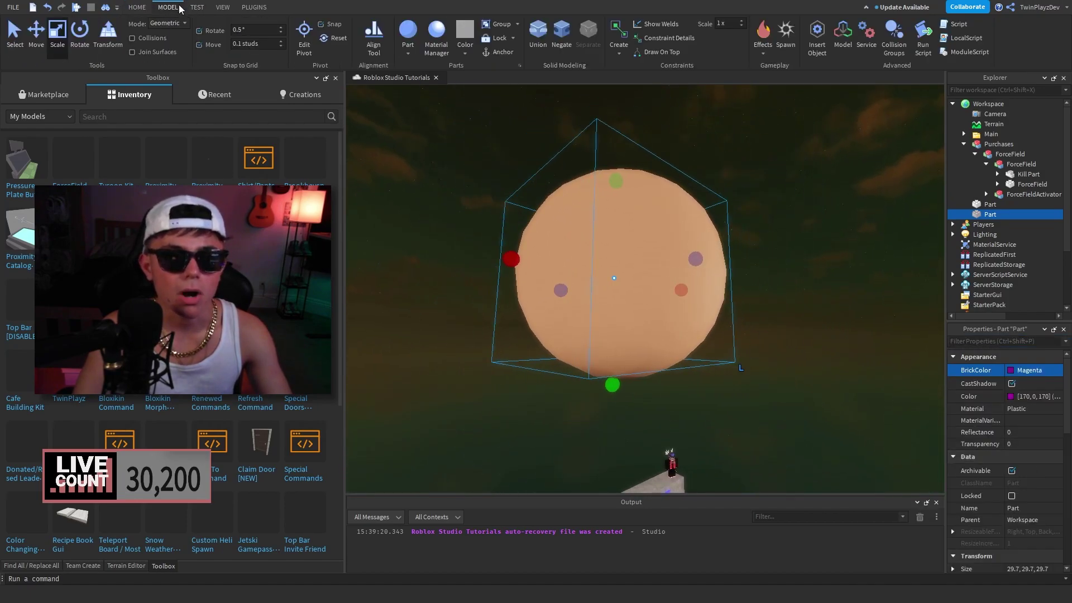
left_click(560, 44)
left_click(678, 220, "ctrl")
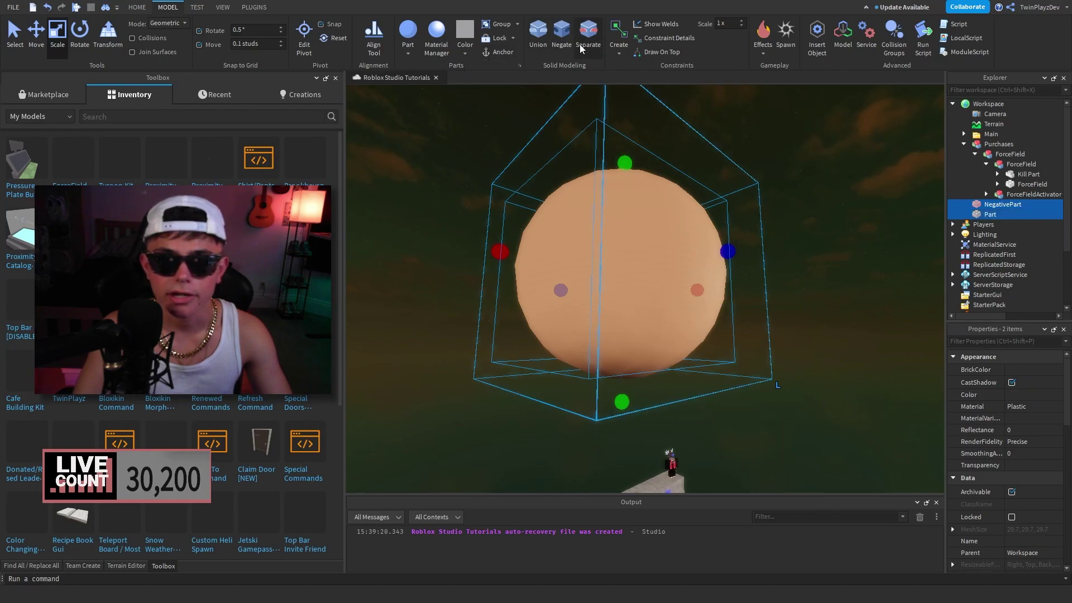
left_click(537, 41)
- Examine the hollow sphere union from inside and outside, looking at its inner surface and outer shell
left_click(709, 136)
key("w")
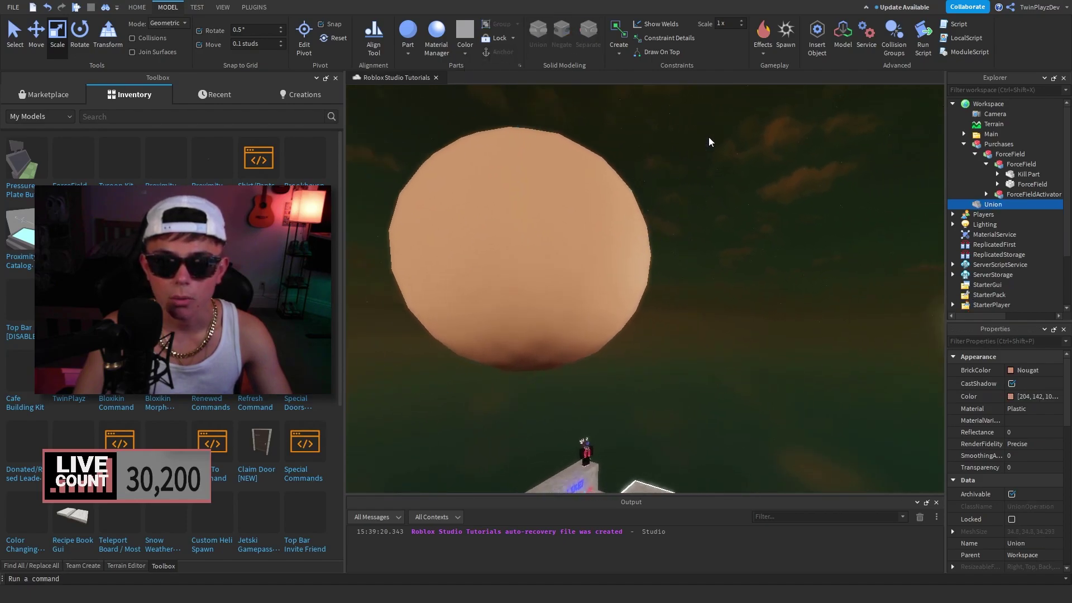
scroll(707, 136, "down", 6)
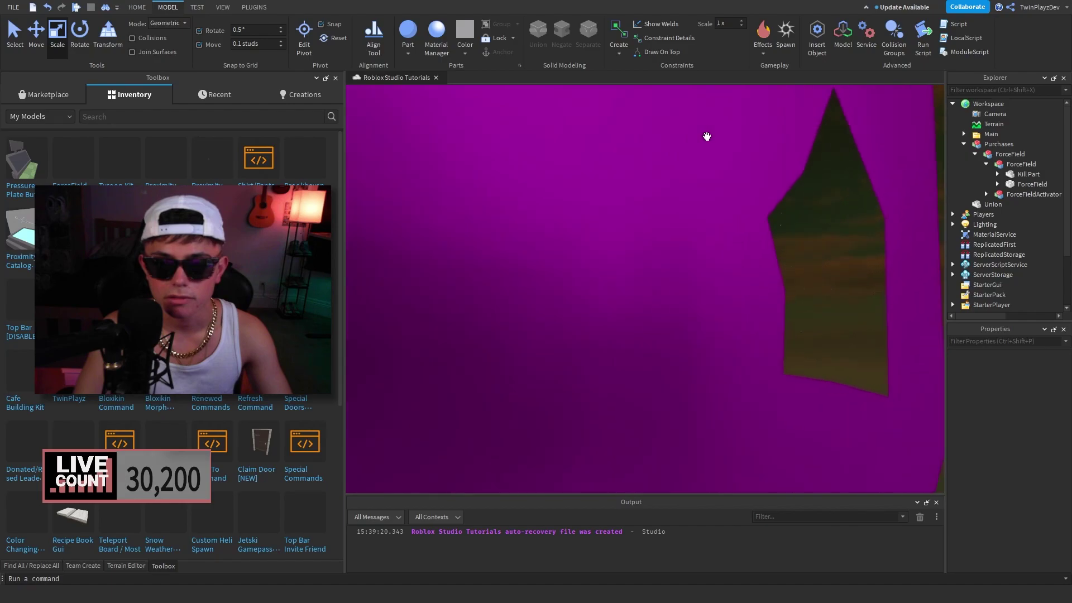
scroll(709, 136, "up", 6)
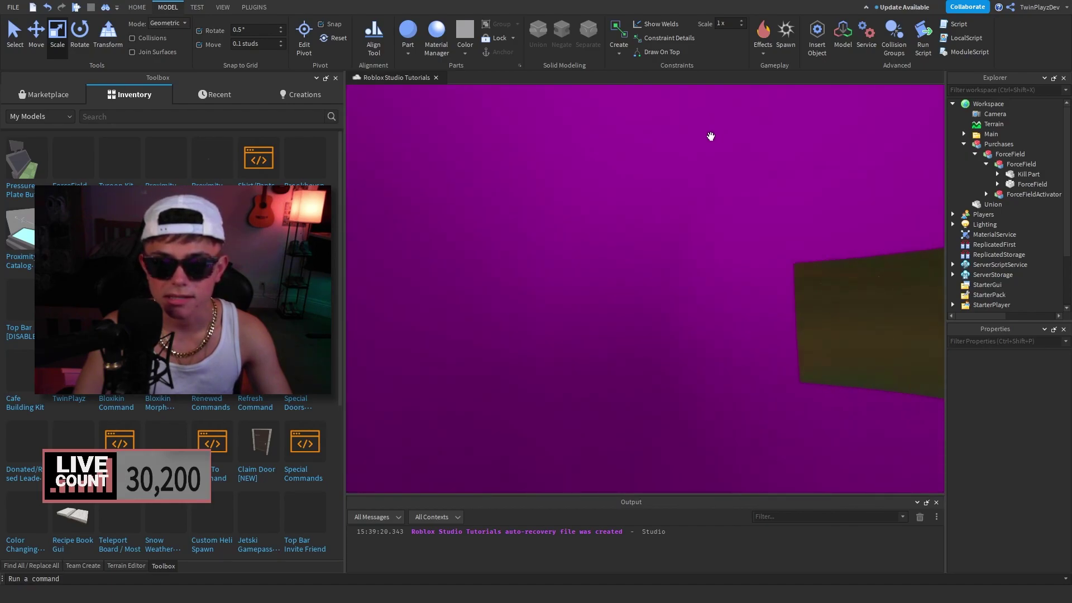
scroll(708, 136, "up", 2)
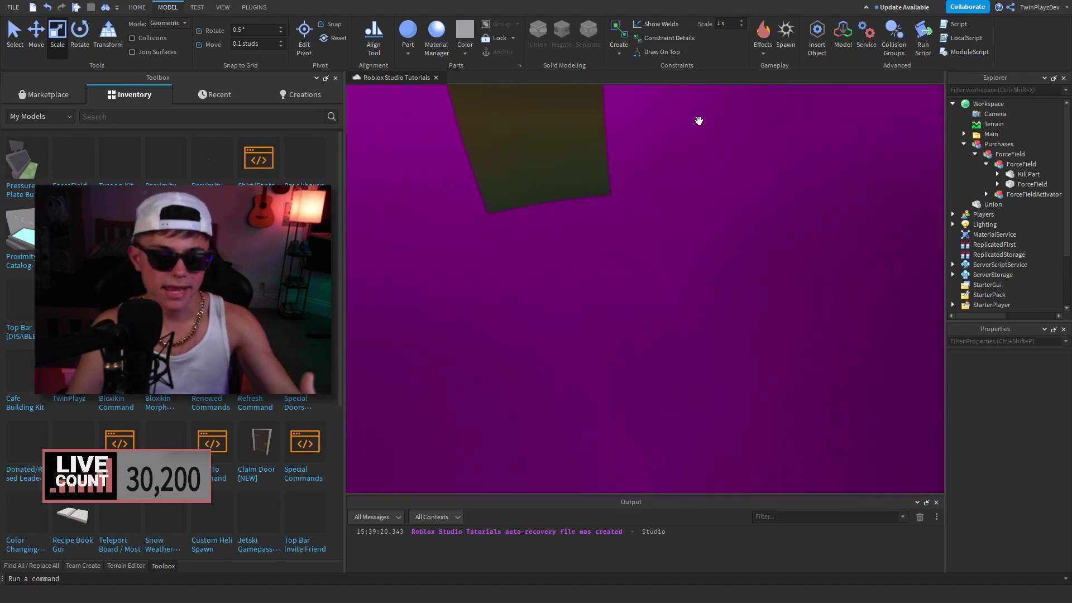
scroll(671, 158, "down", 4)
scroll(672, 159, "up", 5)
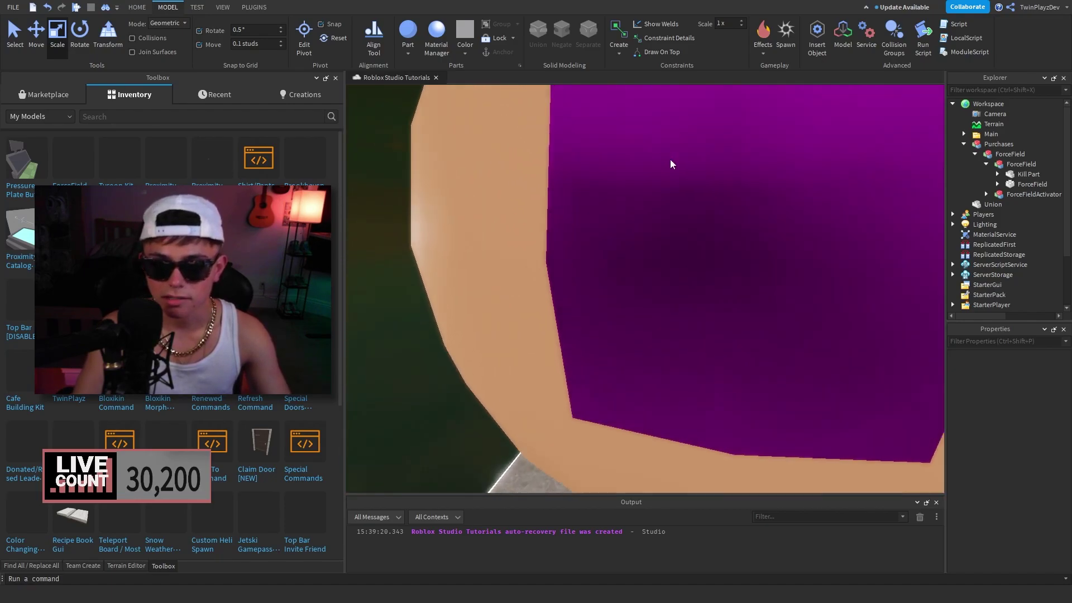
scroll(671, 158, "down", 4)
scroll(685, 233, "up", 5)
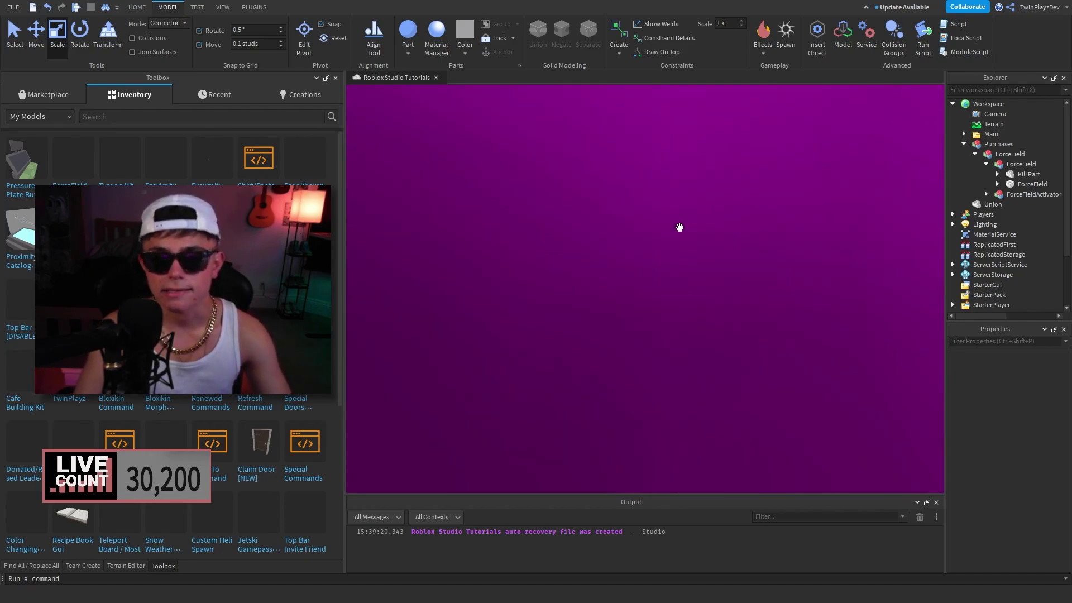
scroll(680, 228, "up", 3)
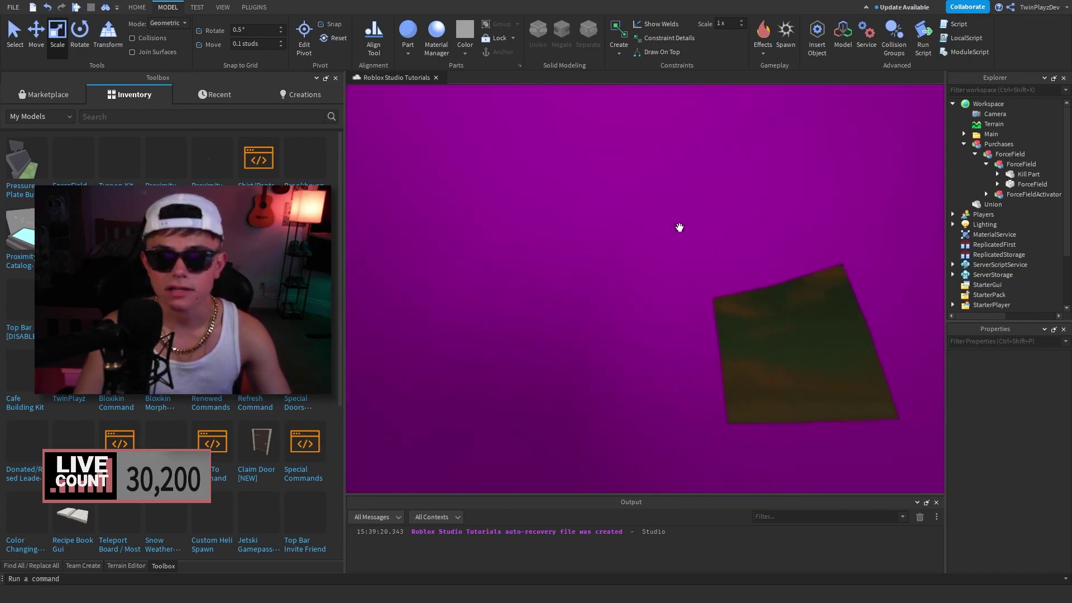
right_click_drag(677, 228, 679, 228)
scroll(682, 227, "up", 3)
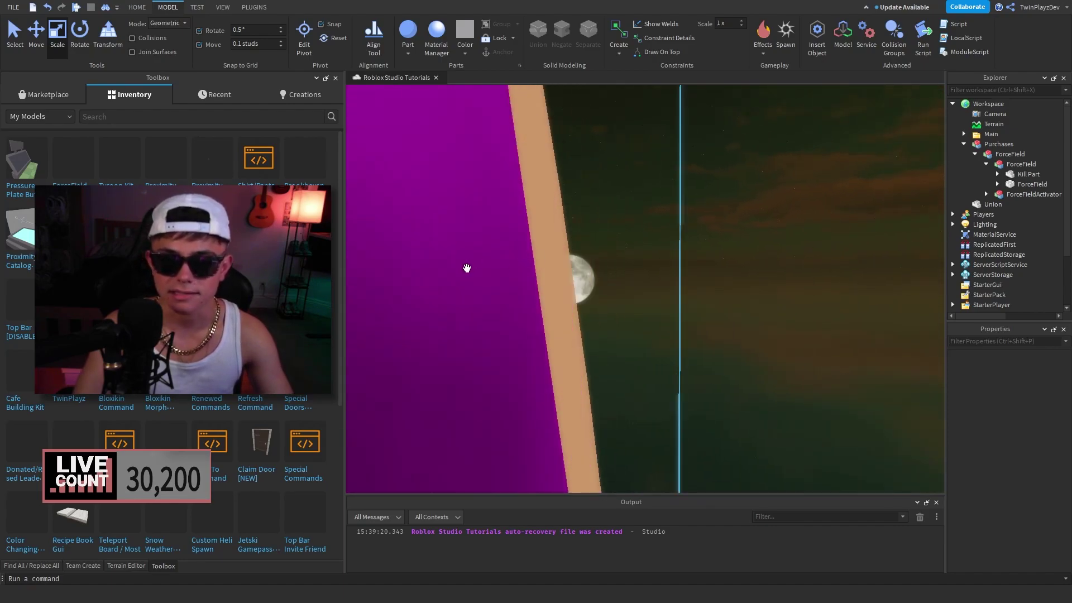
scroll(680, 255, "down", 3)
scroll(680, 256, "down", 5)
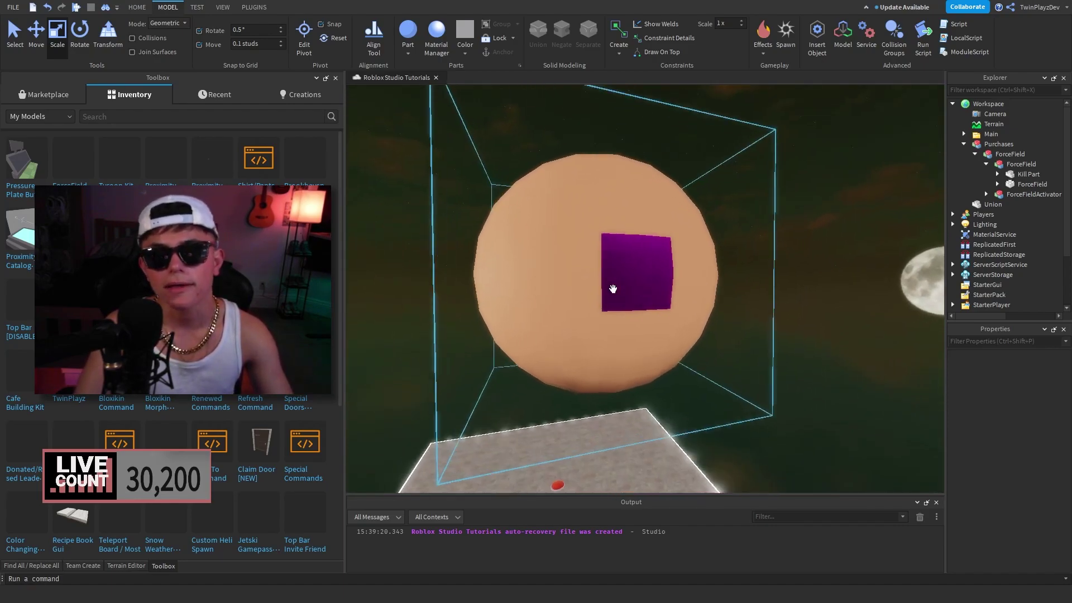
scroll(610, 287, "up", 5)
scroll(612, 297, "down", 5)
scroll(660, 274, "up", 6)
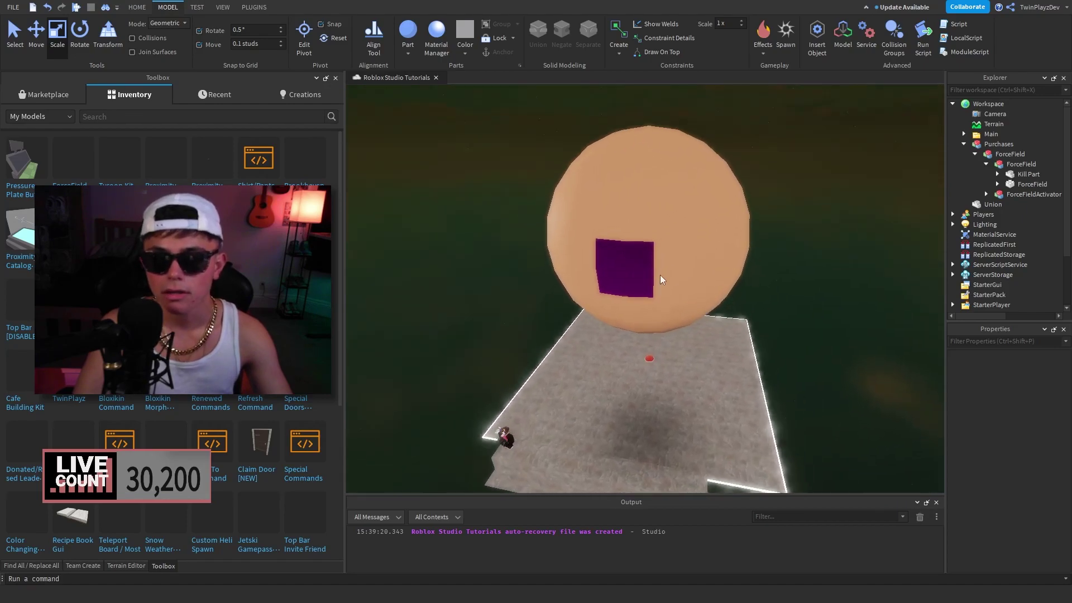
scroll(660, 276, "up", 3)
scroll(584, 332, "down", 5)
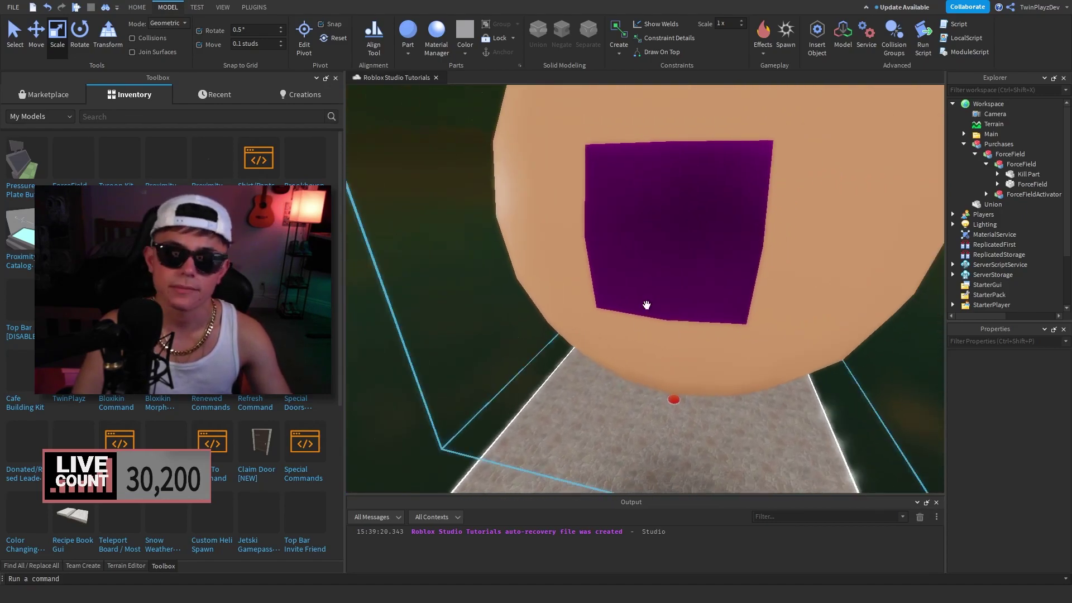
scroll(647, 305, "down", 5)
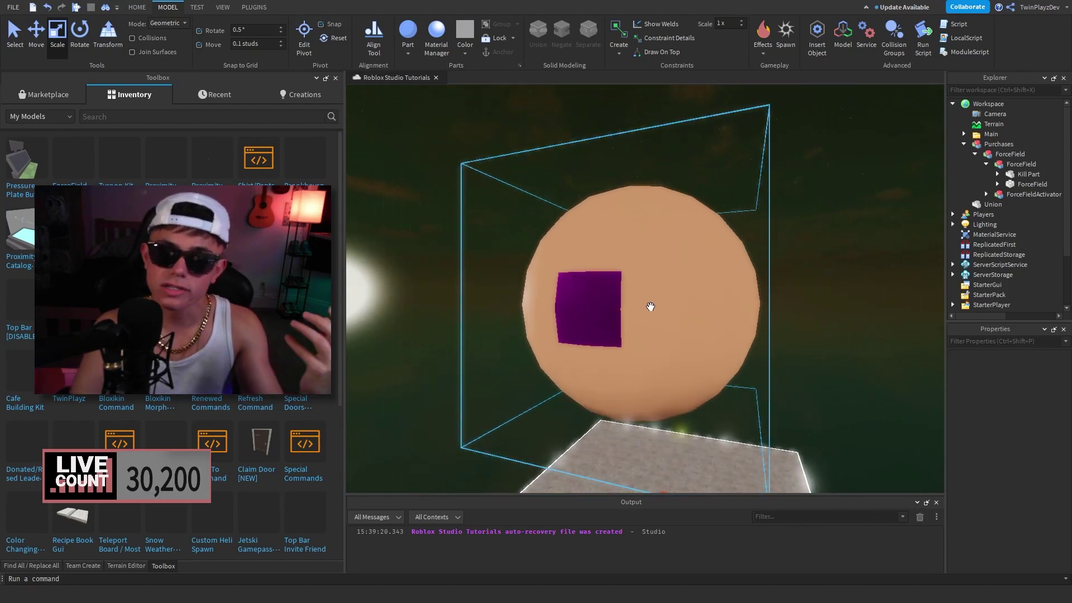
left_click(563, 186)
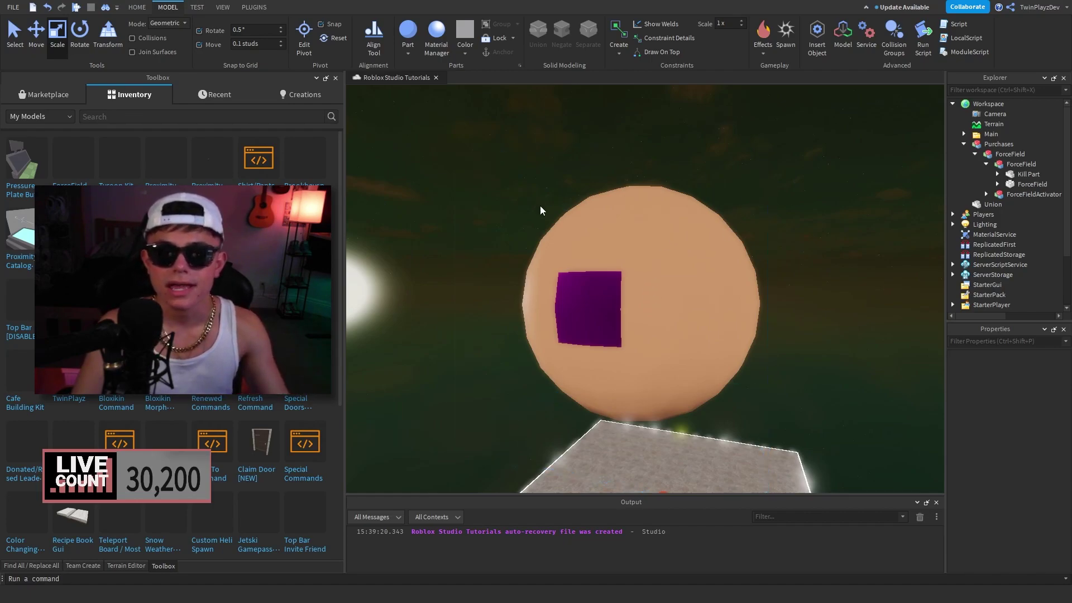
scroll(722, 253, "up", 3)
scroll(721, 256, "up", 3)
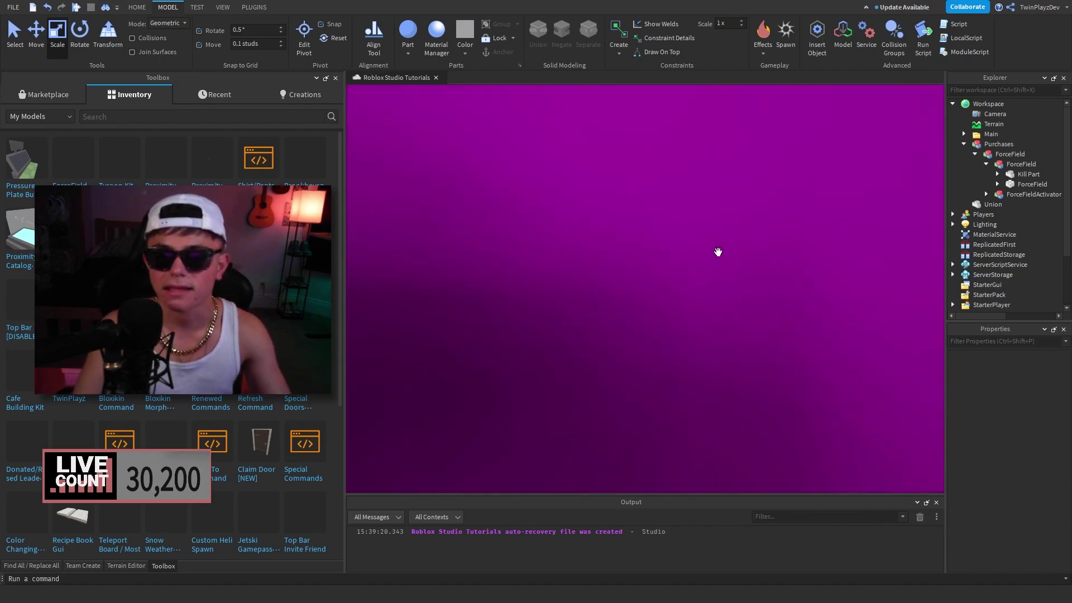
scroll(632, 302, "down", 5)
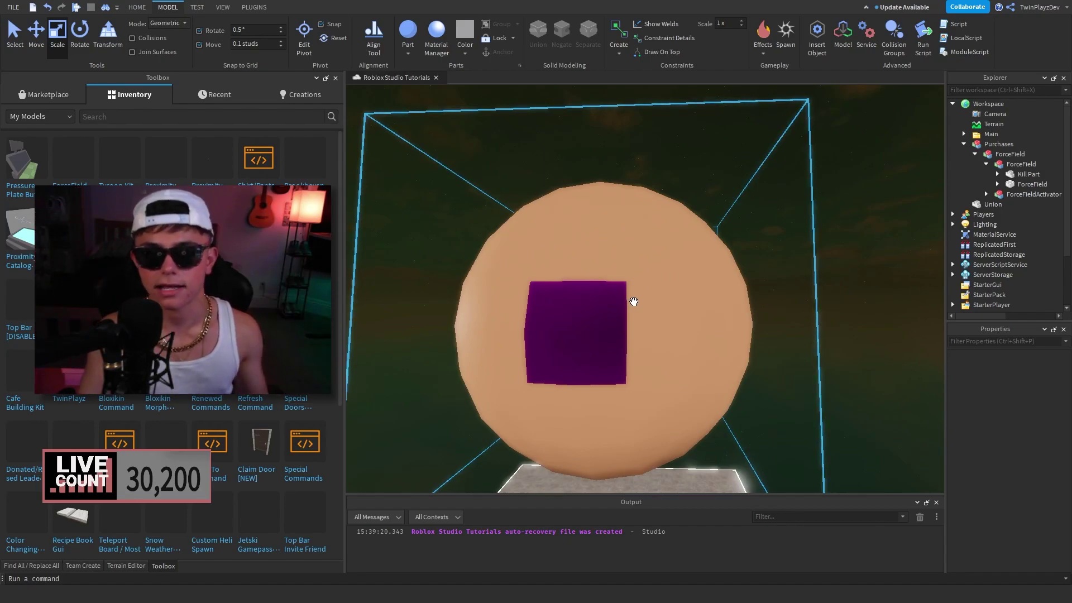
- Delete the hollow sphere union from the workspace
left_click(633, 302)
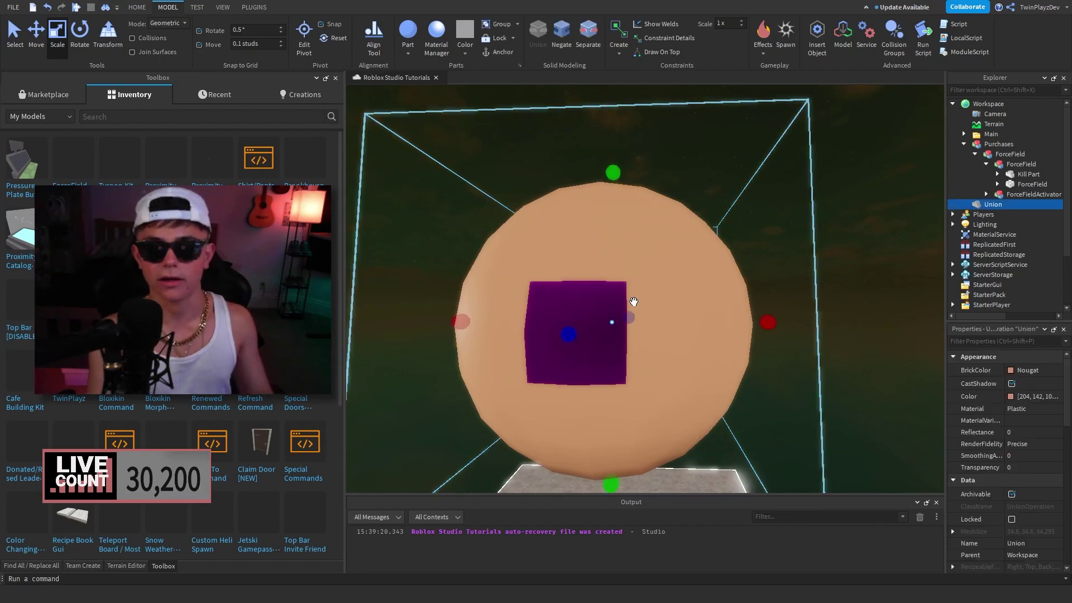
key("Delete")
right_click_drag(634, 302, 625, 259)
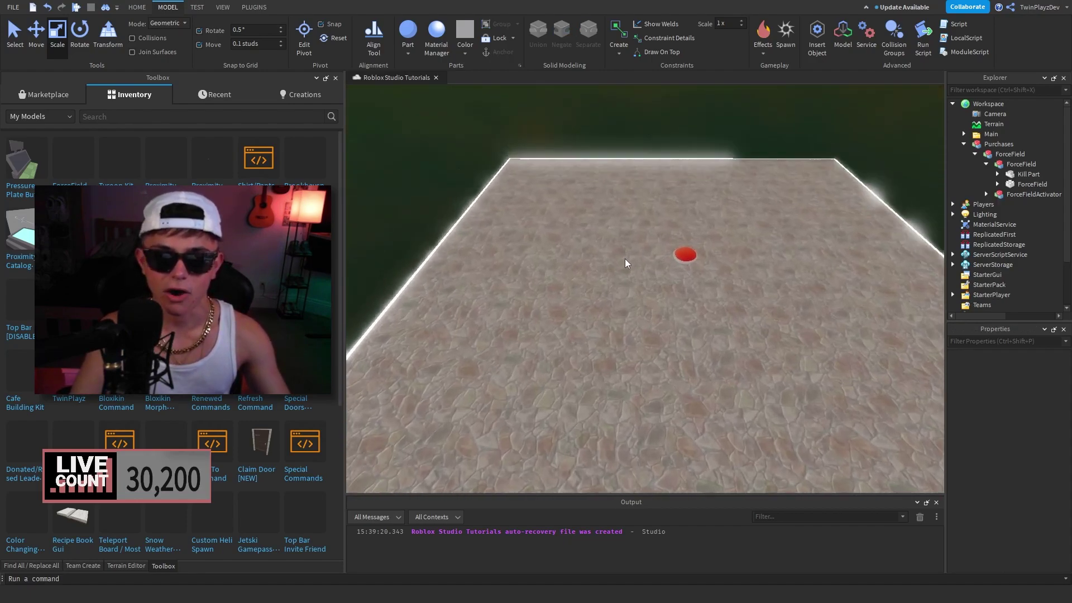
- Examine the red button and the contents of the ForceFieldActivator model, focusing on its Plate part
scroll(625, 259, "up", 5)
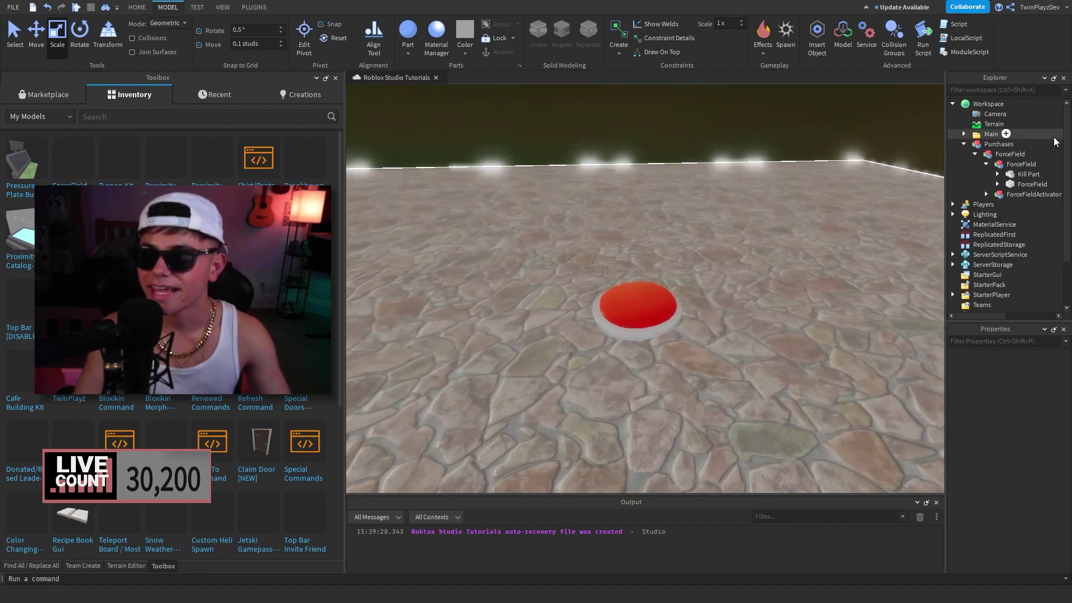
left_click(986, 163)
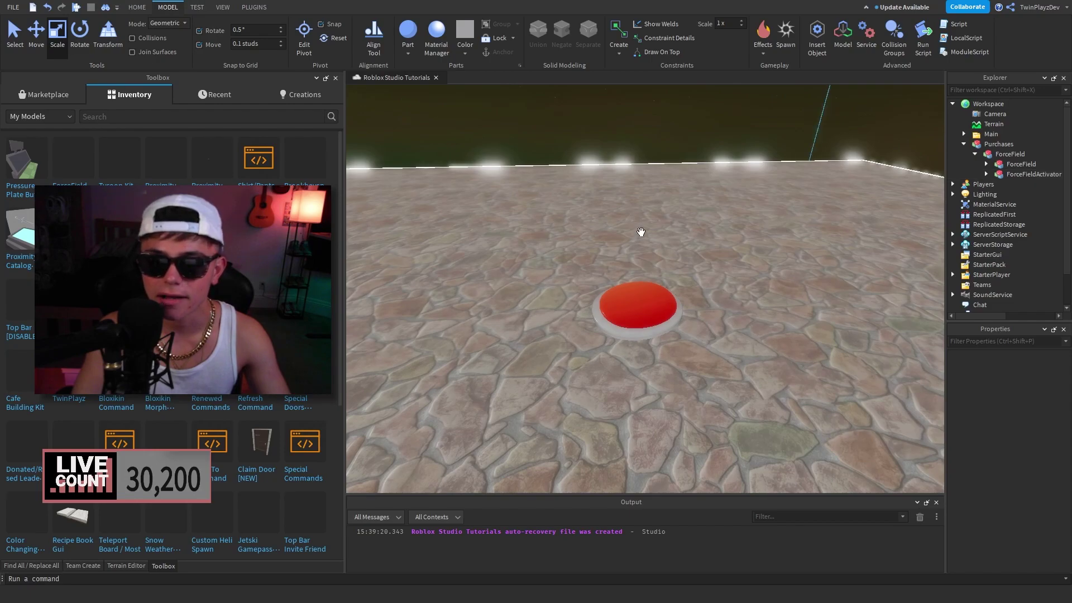
scroll(641, 231, "down", 10)
left_click(1033, 174)
left_click(986, 174)
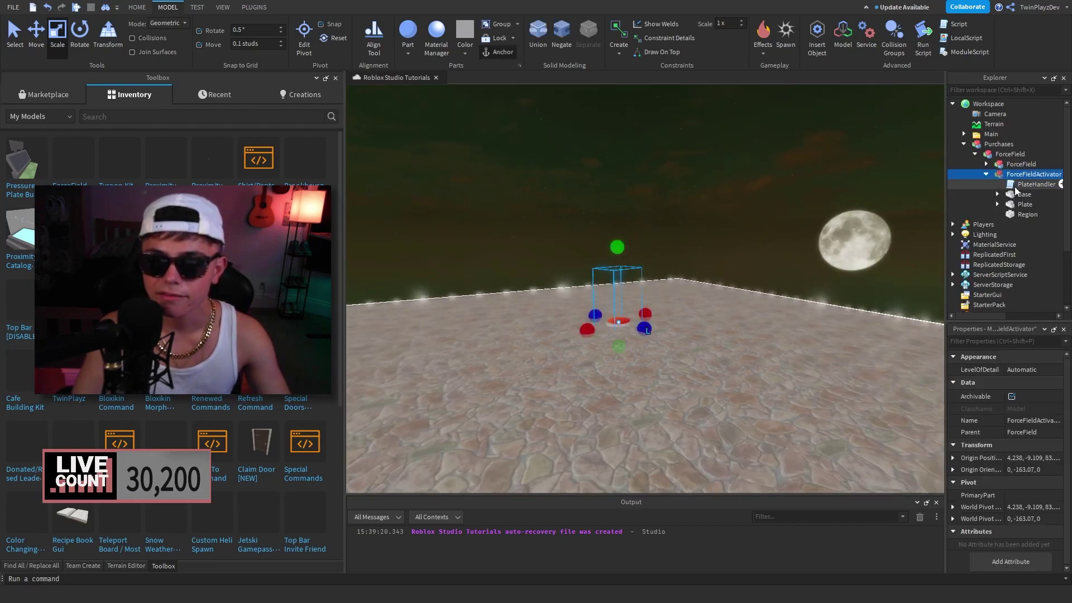
left_click(1017, 195)
left_click(1017, 204)
key("f")
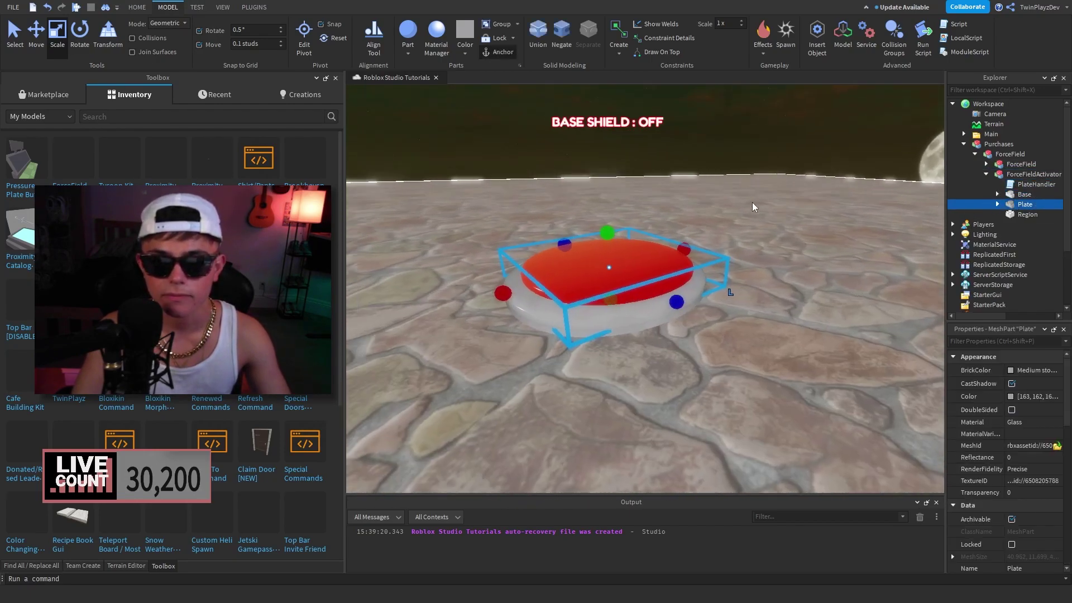
scroll(740, 195, "down", 5)
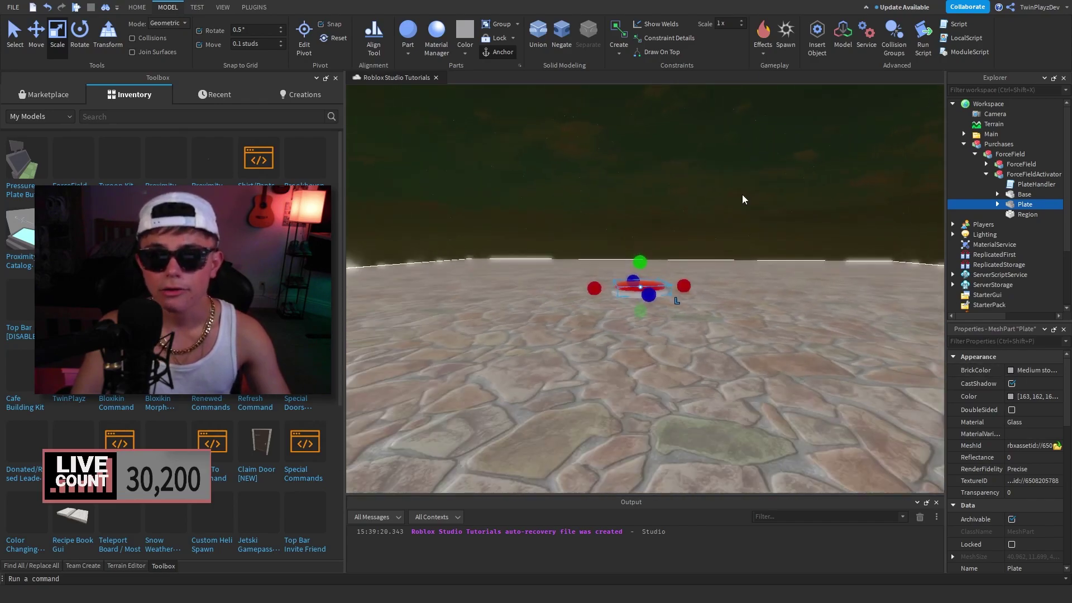
scroll(742, 199, "up", 2)
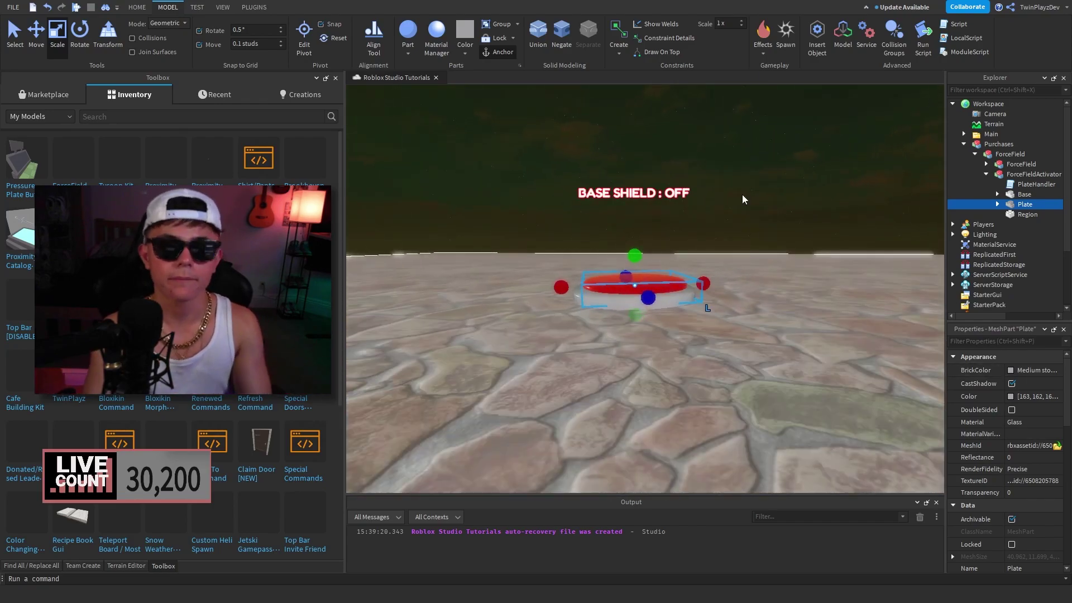
- Examine the Plate's Sound, the Base mesh and the invisible Region part around the button in the ForceFieldActivator model
left_click(998, 205)
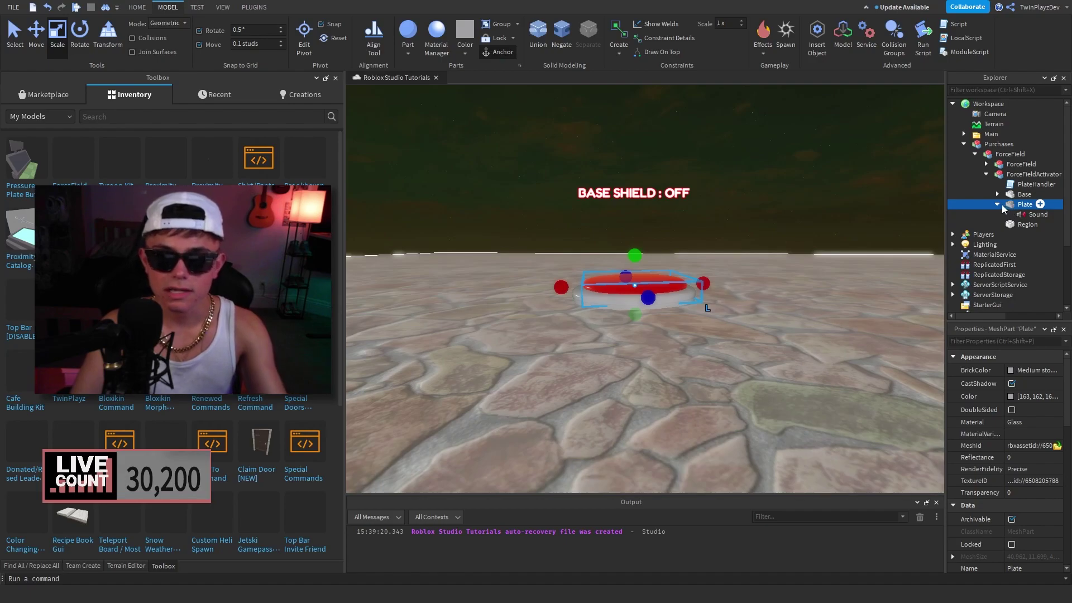
left_click(1021, 214)
scroll(1048, 398, "down", 2)
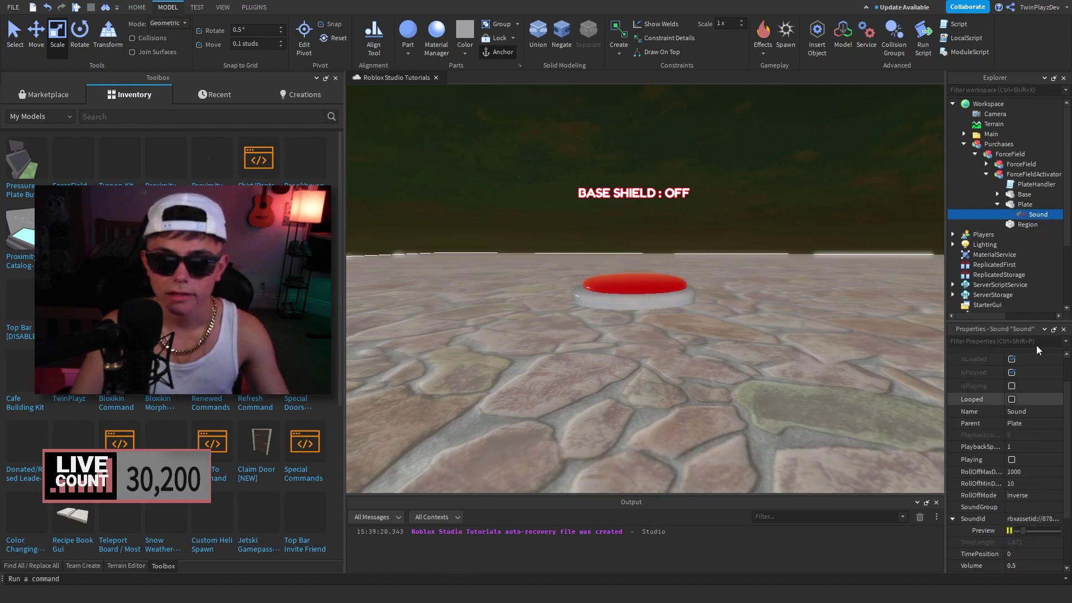
left_click(997, 204)
left_click(1023, 194)
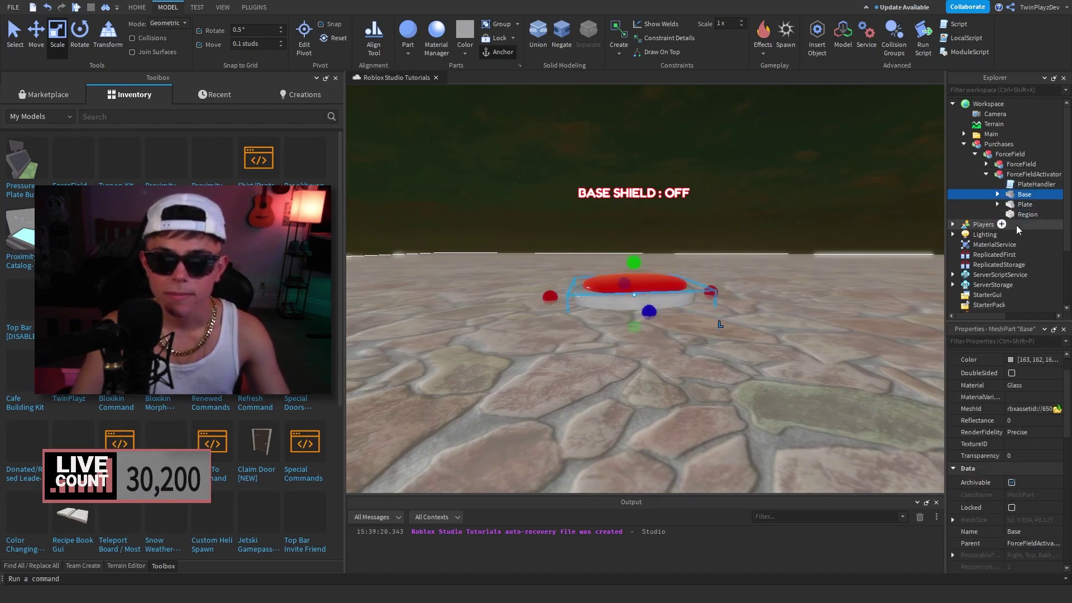
left_click(1020, 217)
right_click_drag(704, 219, 704, 216)
scroll(705, 217, "up", 3)
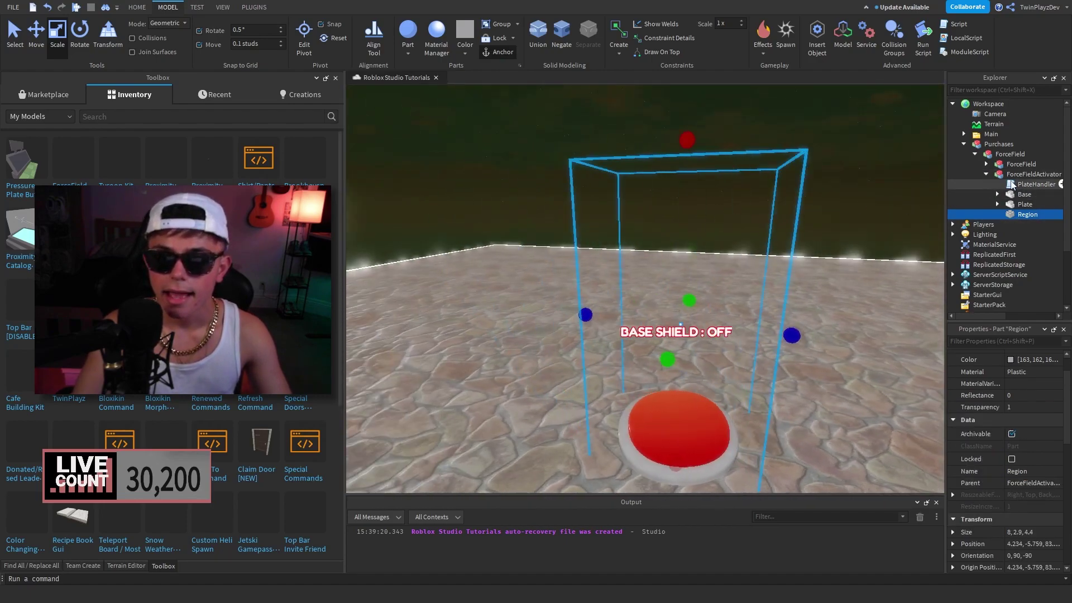
- Open the PlateHandler script and read its part references, tween definitions and debounce variable
double_click(1012, 185)
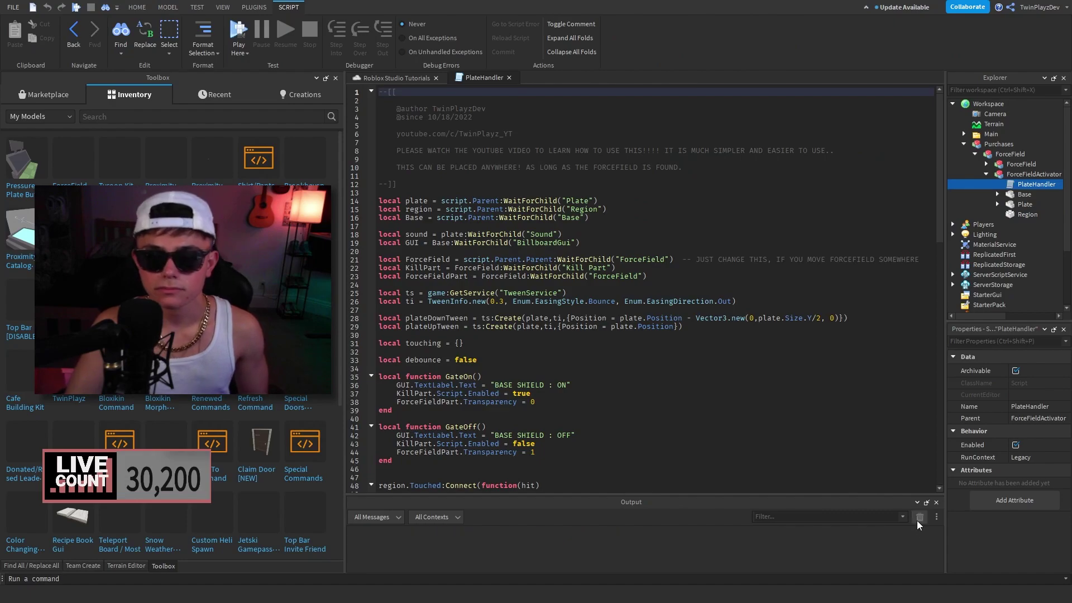
left_click(413, 225)
left_click_drag(411, 240, 468, 218)
left_click(487, 210)
scroll(597, 261, "down", 4)
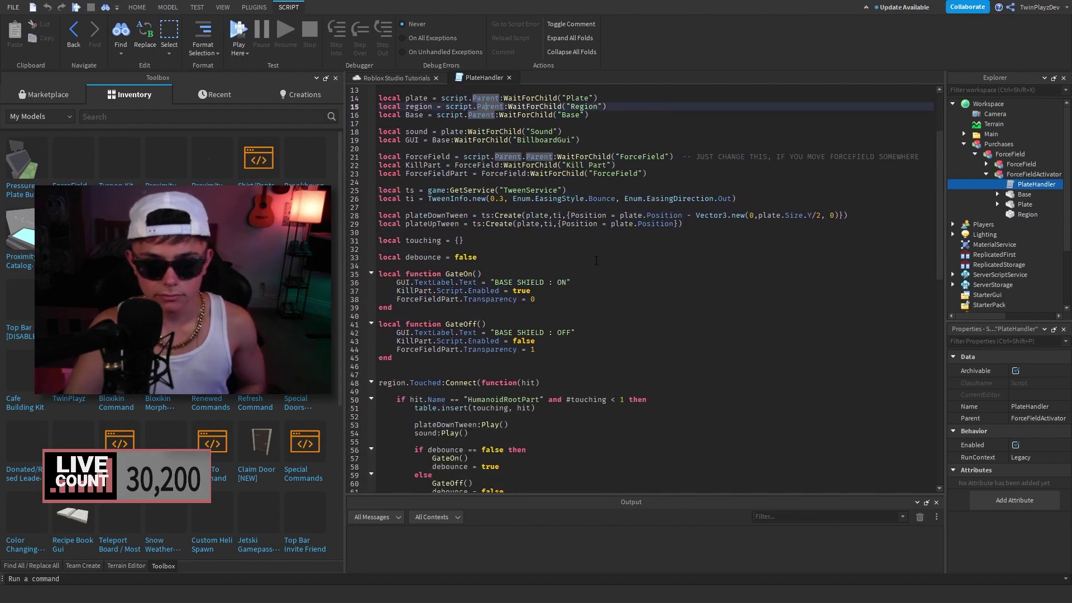
left_click_drag(401, 185, 499, 360)
left_click(500, 362)
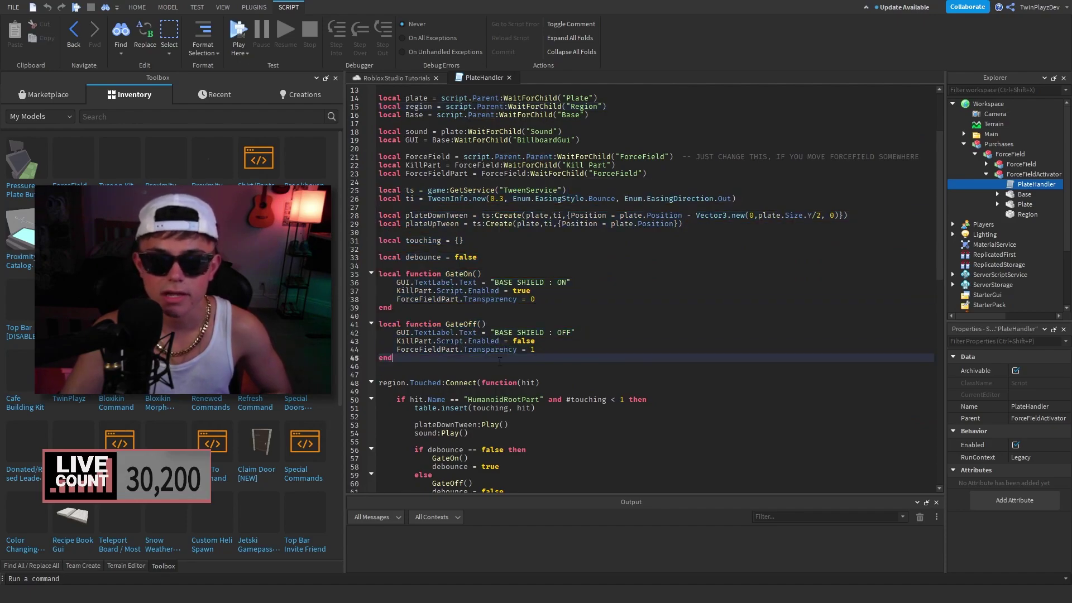
scroll(482, 307, "down", 3)
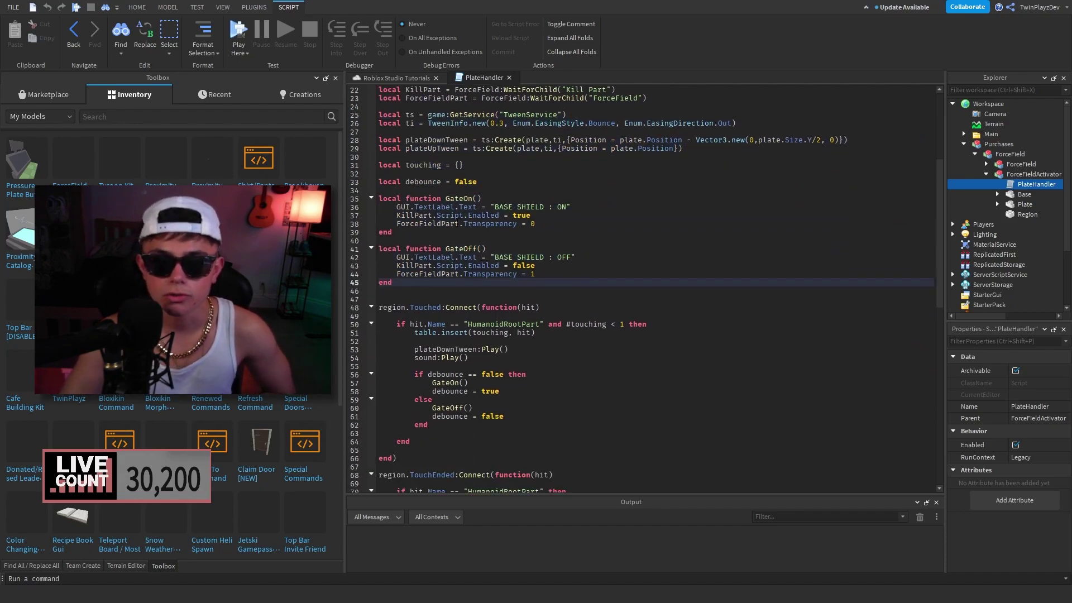
- Trace the GateOn function's GUI text line to the TextLabel in the Base's BillboardGui and inspect its text properties
left_click(451, 199)
left_click(467, 241)
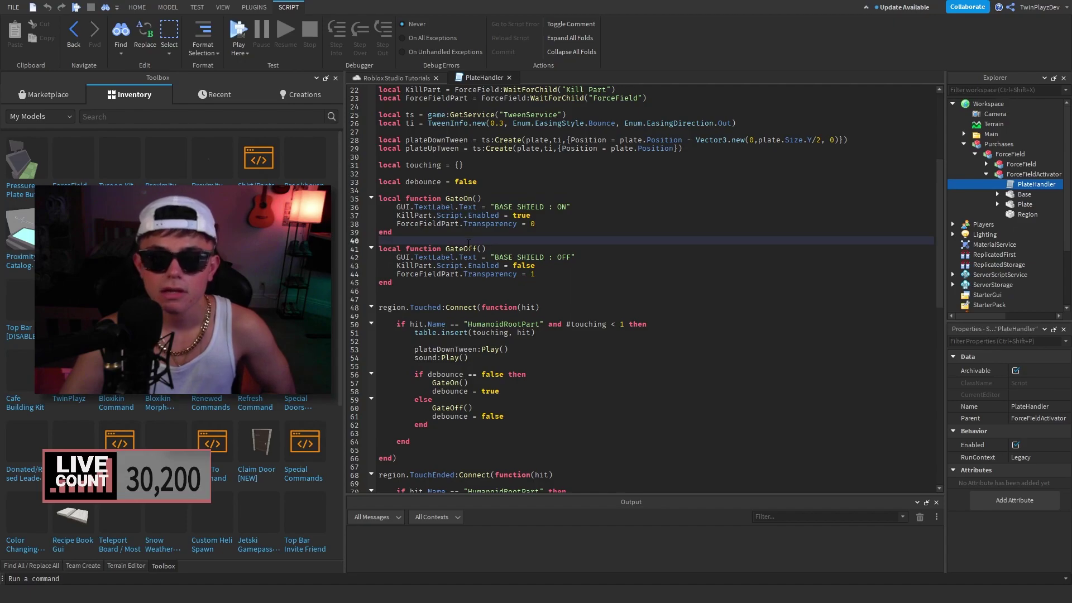
left_click(415, 207)
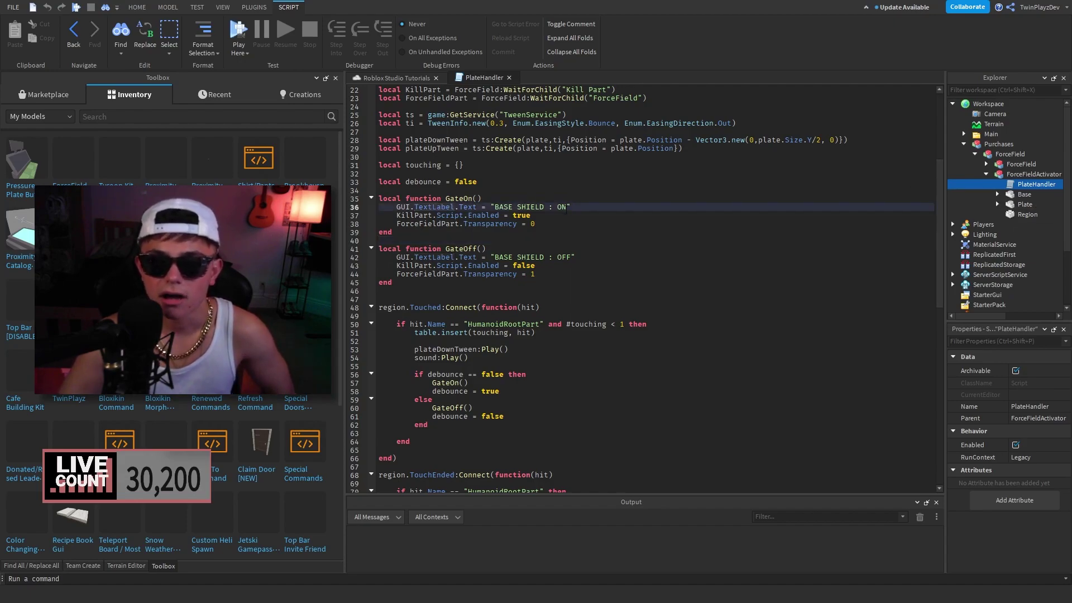
left_click(998, 194)
left_click(1009, 204)
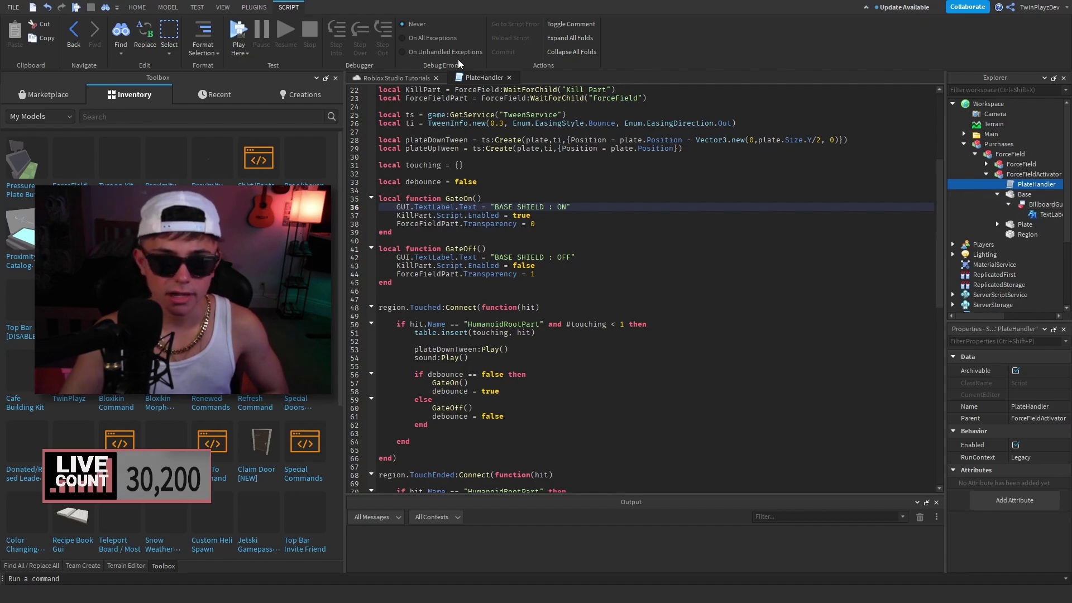
left_click(396, 77)
right_click_drag(714, 159, 729, 235)
key("w")
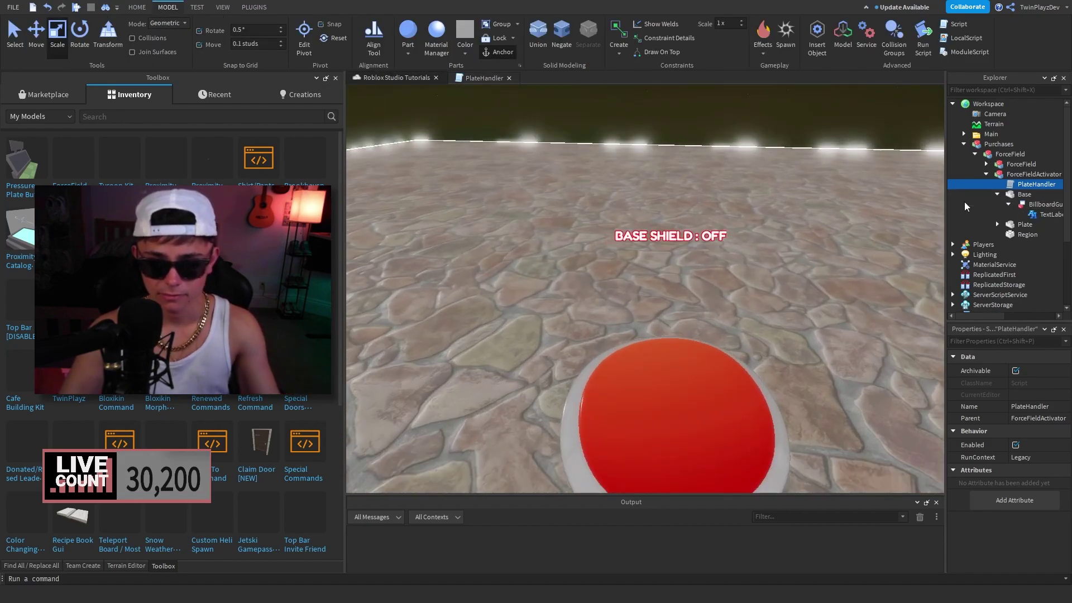
left_click(1035, 214)
scroll(985, 455, "down", 5)
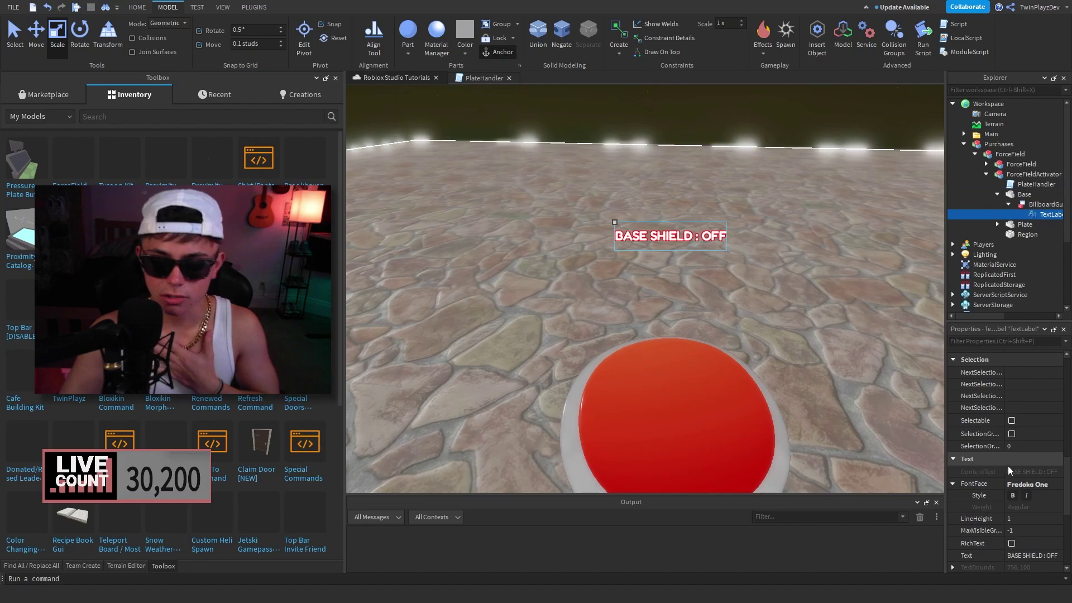
scroll(1000, 492, "down", 4)
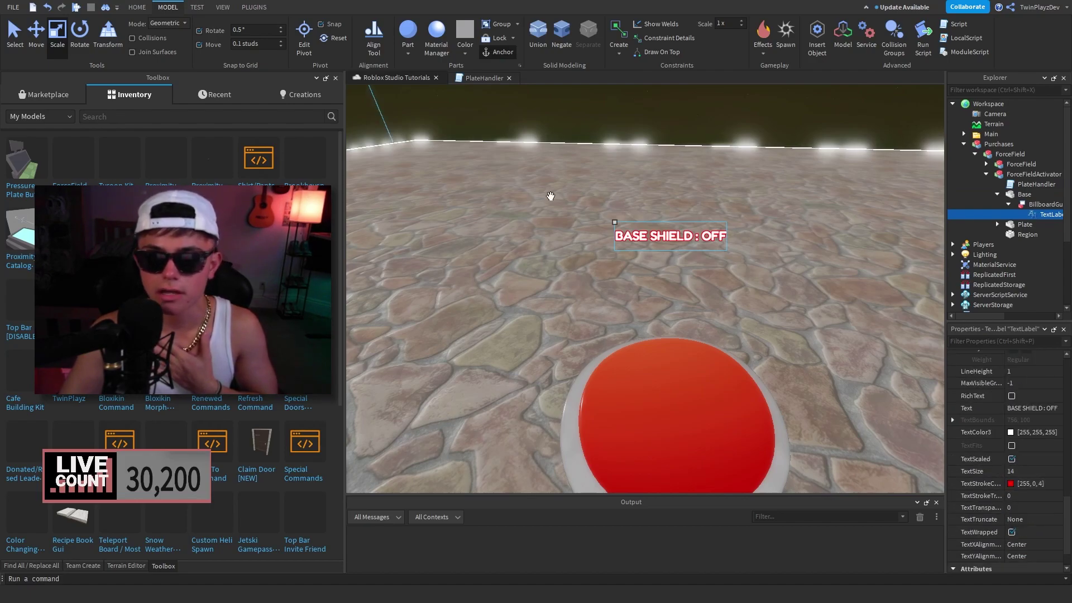
- Return to the PlateHandler script and compare the label text, kill script and transparency lines in GateOn and GateOff
left_click(483, 78)
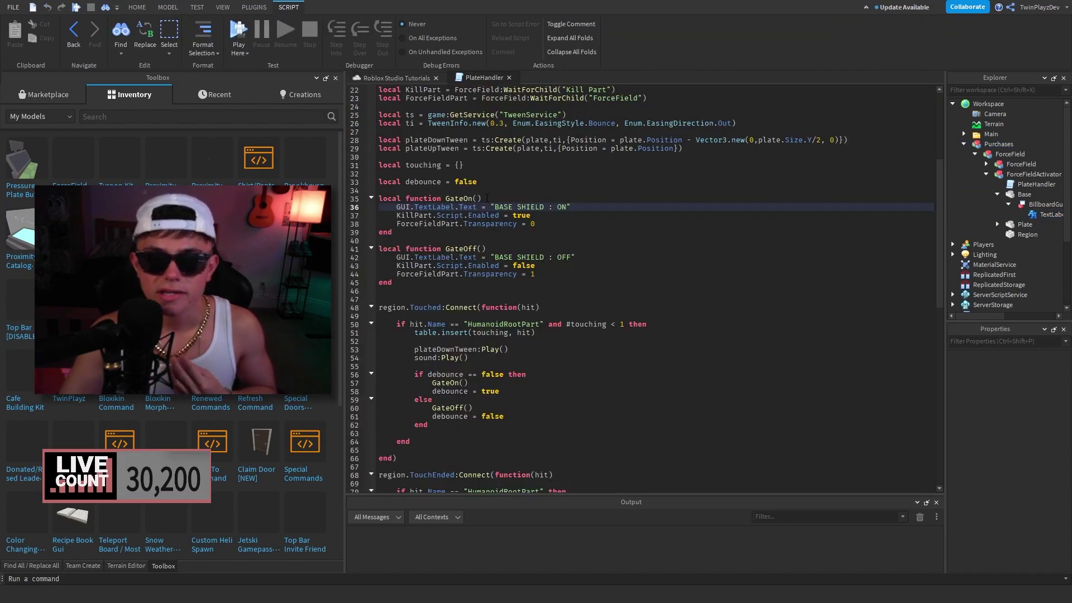
left_click(459, 199)
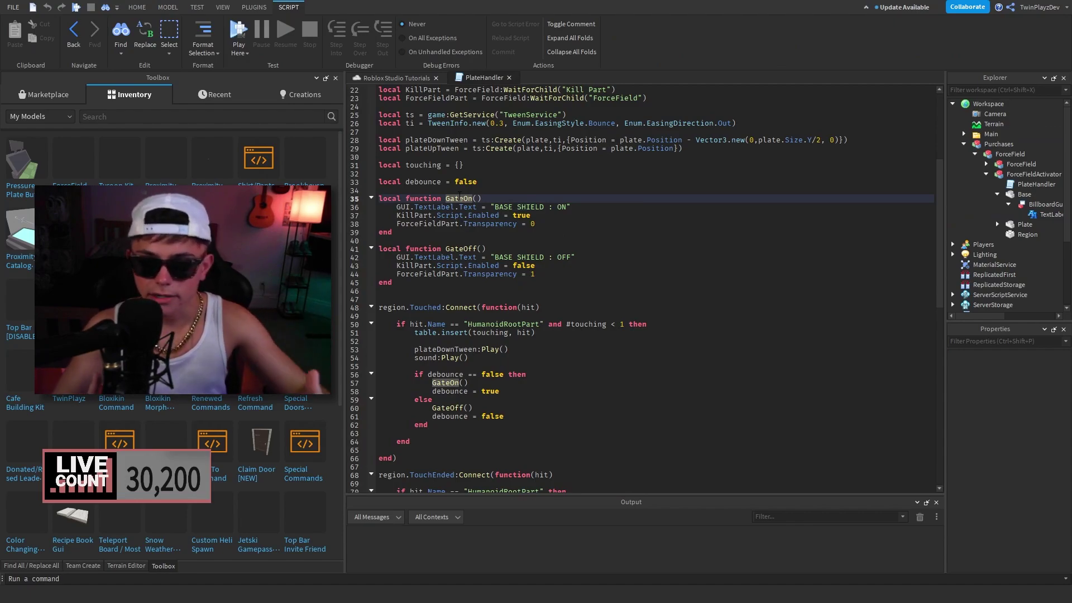
left_click_drag(397, 208, 544, 211)
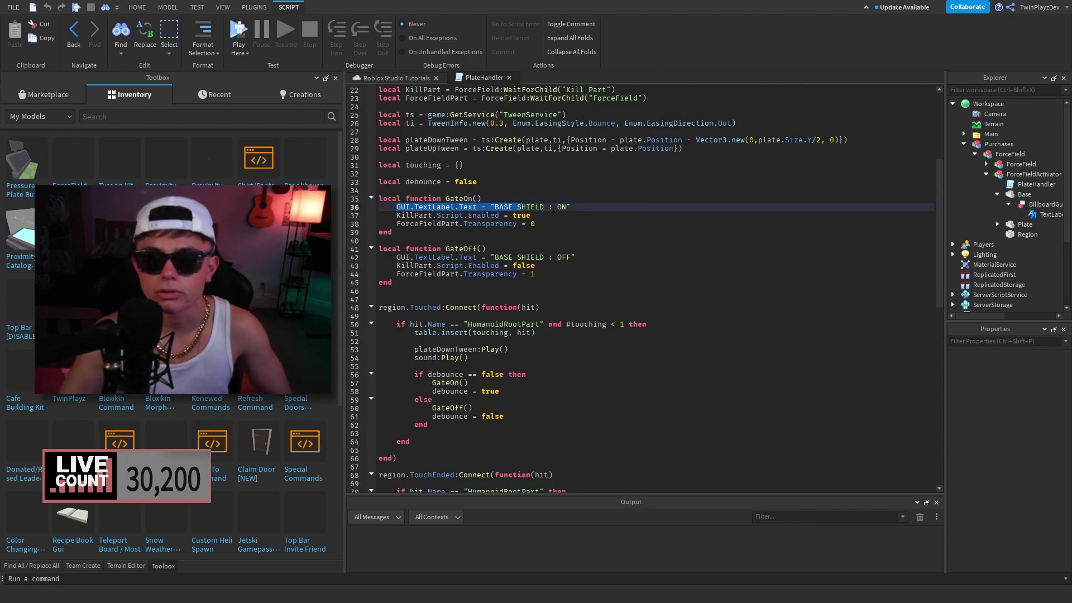
left_click(592, 207)
left_click_drag(394, 215, 592, 215)
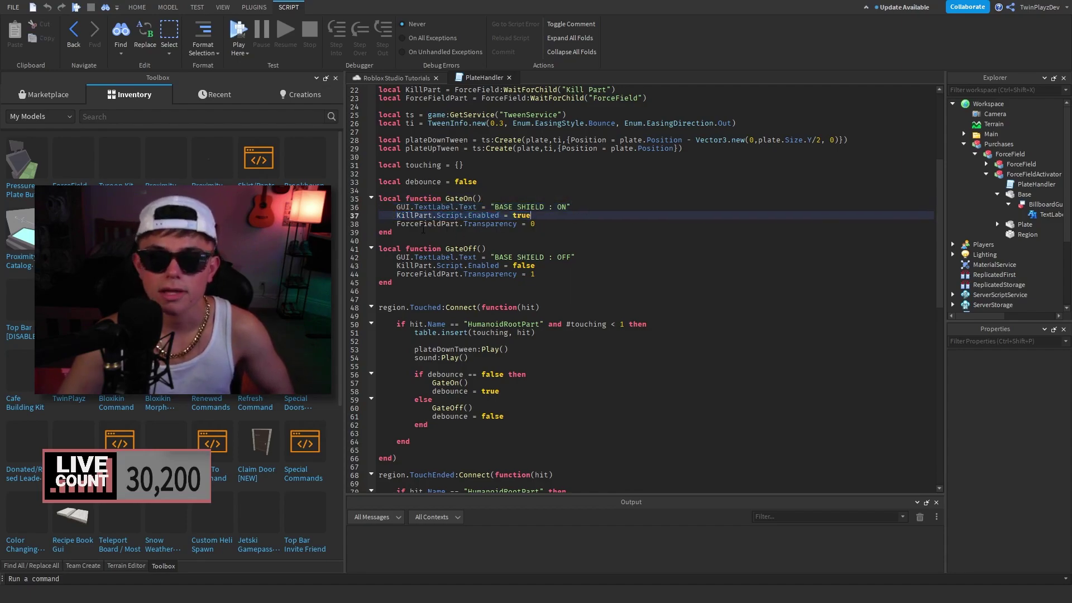
left_click(547, 223)
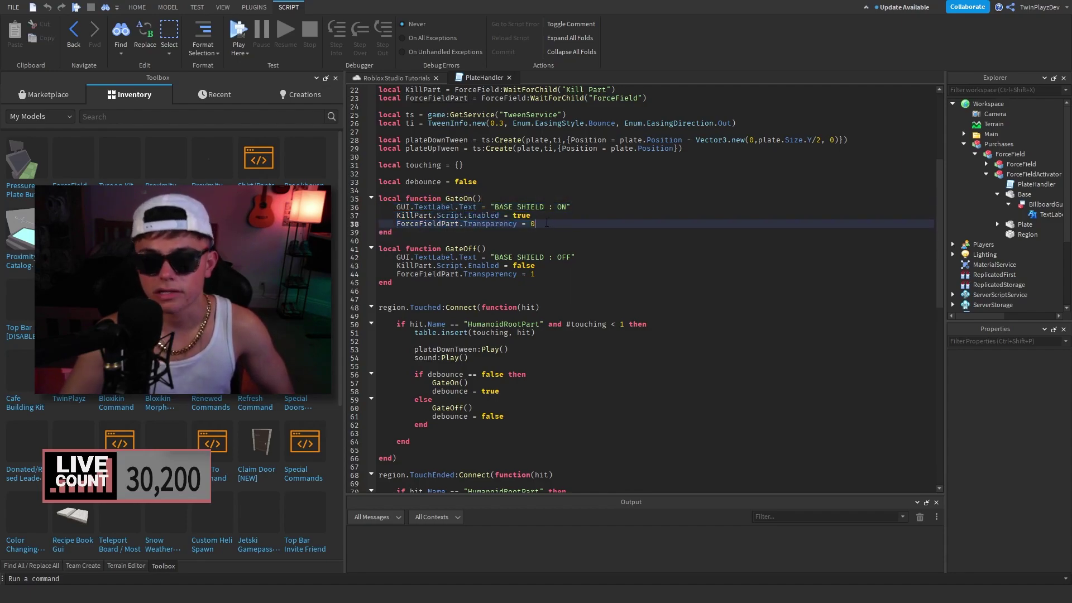
left_click_drag(461, 278, 396, 255)
left_click(429, 257)
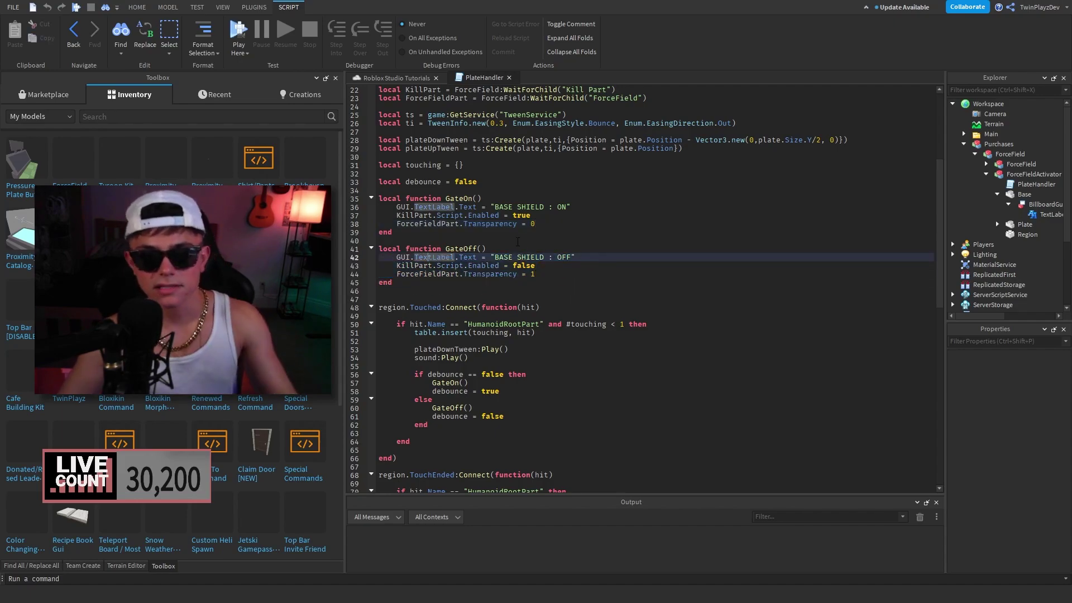
- Read the region's Touched handler, focusing on the HumanoidRootPart check and the insertion into the touching table
scroll(518, 241, "down", 5)
left_click_drag(477, 472, 424, 341)
left_click(473, 181)
left_click(424, 341)
left_click_drag(400, 199, 690, 196)
left_click(690, 196)
left_click_drag(405, 208, 587, 209)
scroll(594, 217, "up", 10)
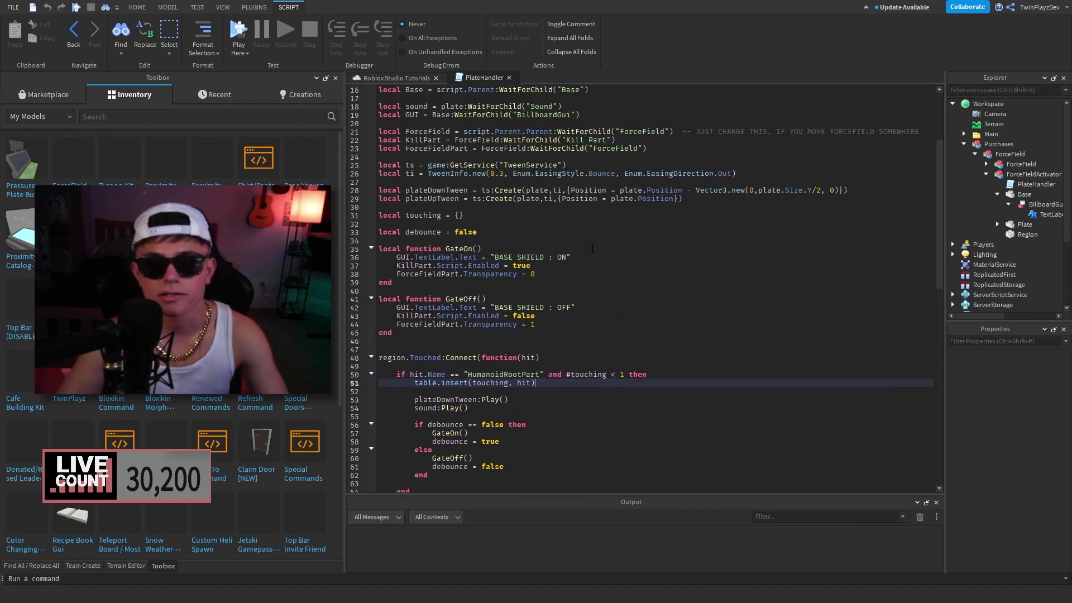
- Review the plate tween, the sound playback line and the debounce block inside the Touched handler
double_click(431, 240)
scroll(532, 270, "down", 8)
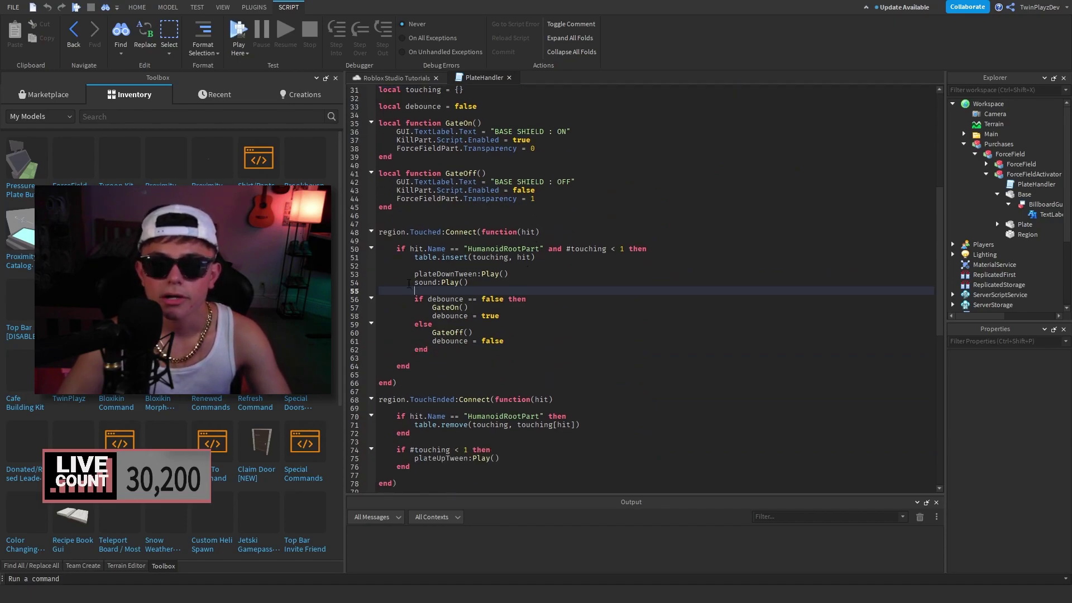
left_click_drag(414, 283, 511, 285)
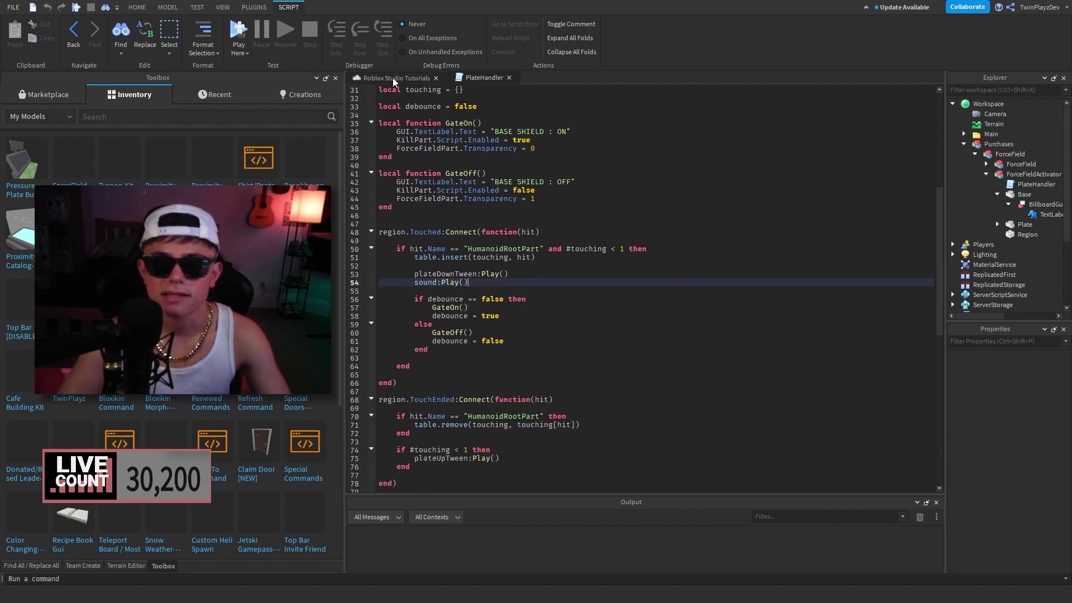
left_click_drag(415, 298, 433, 355)
left_click(434, 355)
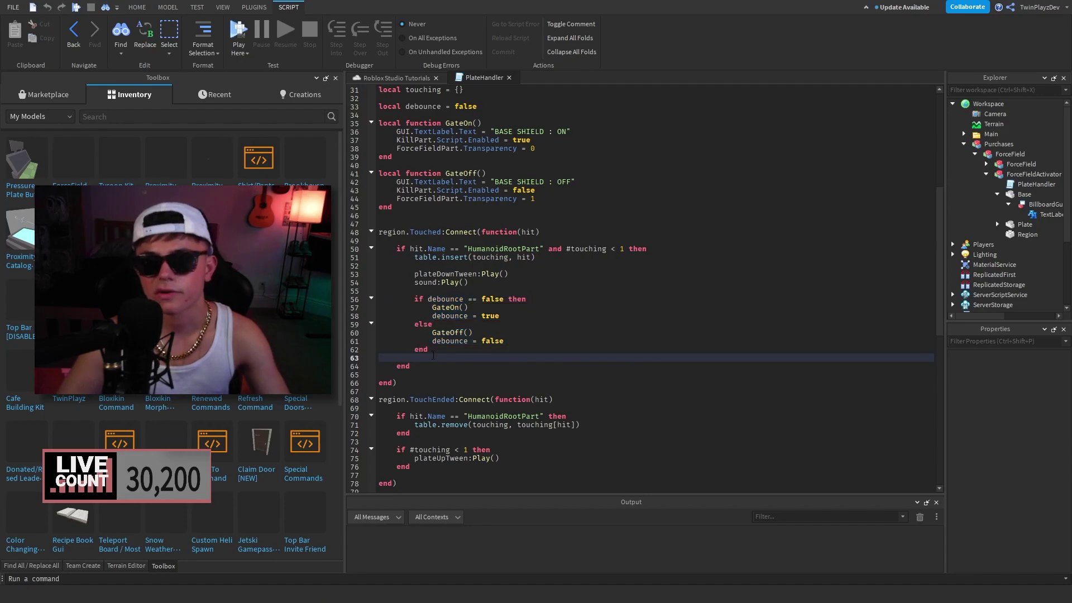
- Examine how the debounce condition's two branches call GateOn and GateOff and switch the debounce value
left_click(446, 300)
left_click(448, 306)
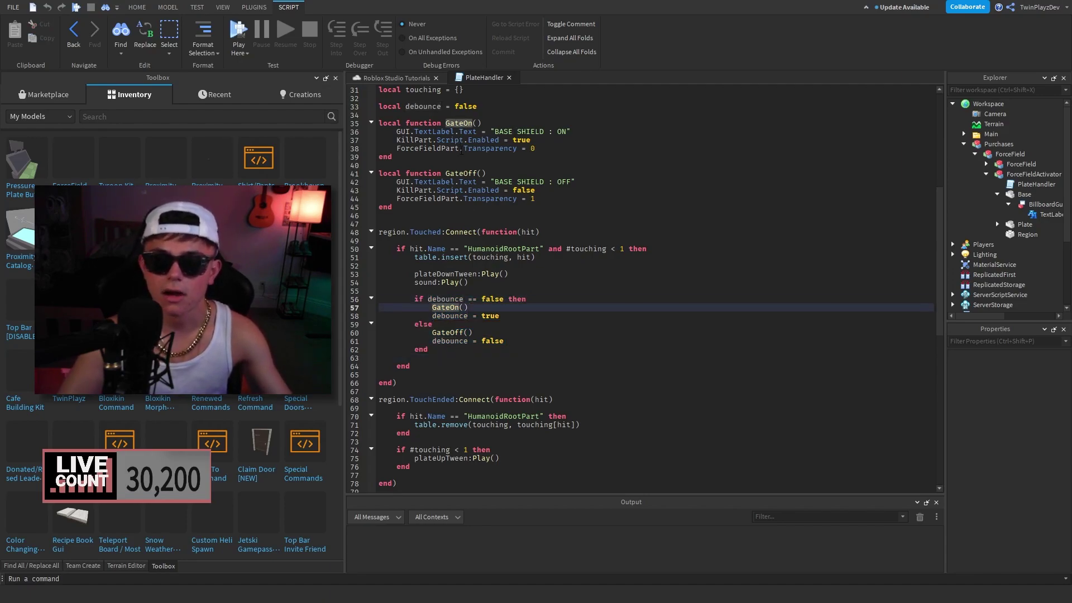
left_click(451, 315)
left_click(468, 308)
left_click(491, 317)
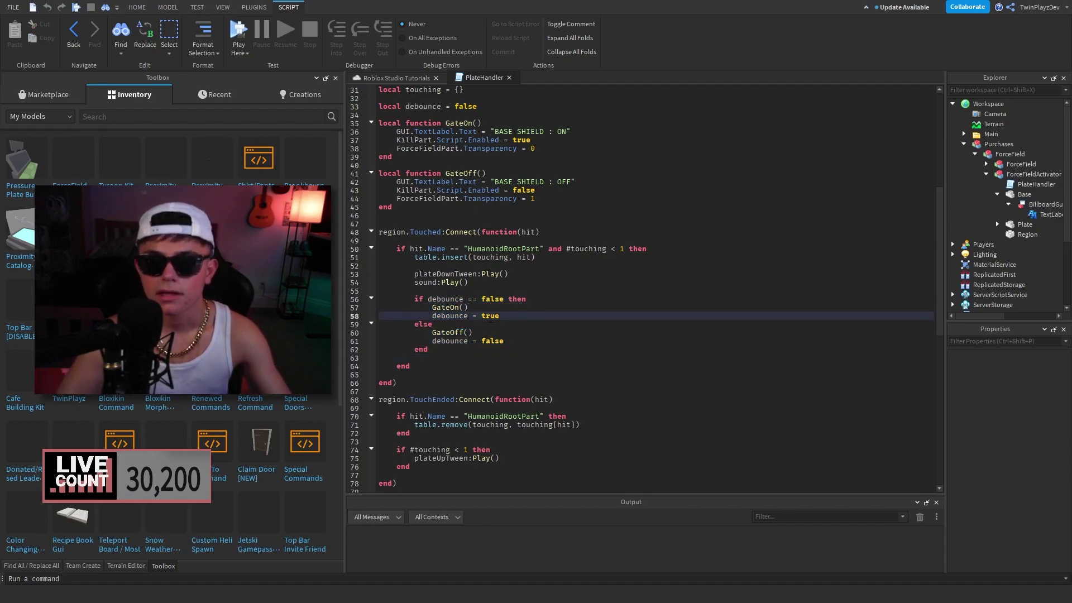
left_click(442, 334)
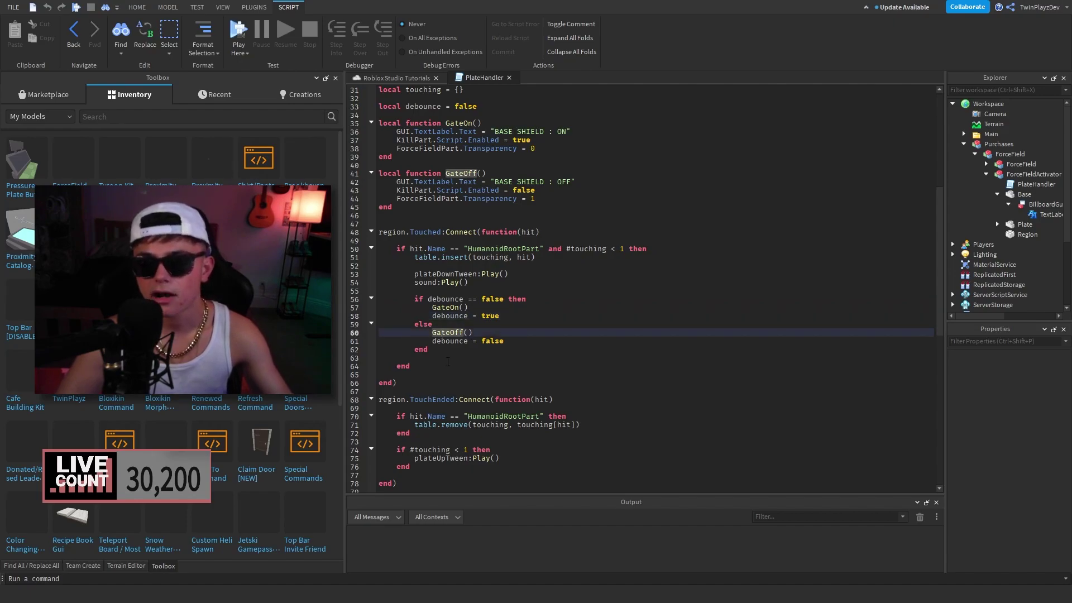
left_click(451, 341)
left_click(516, 333)
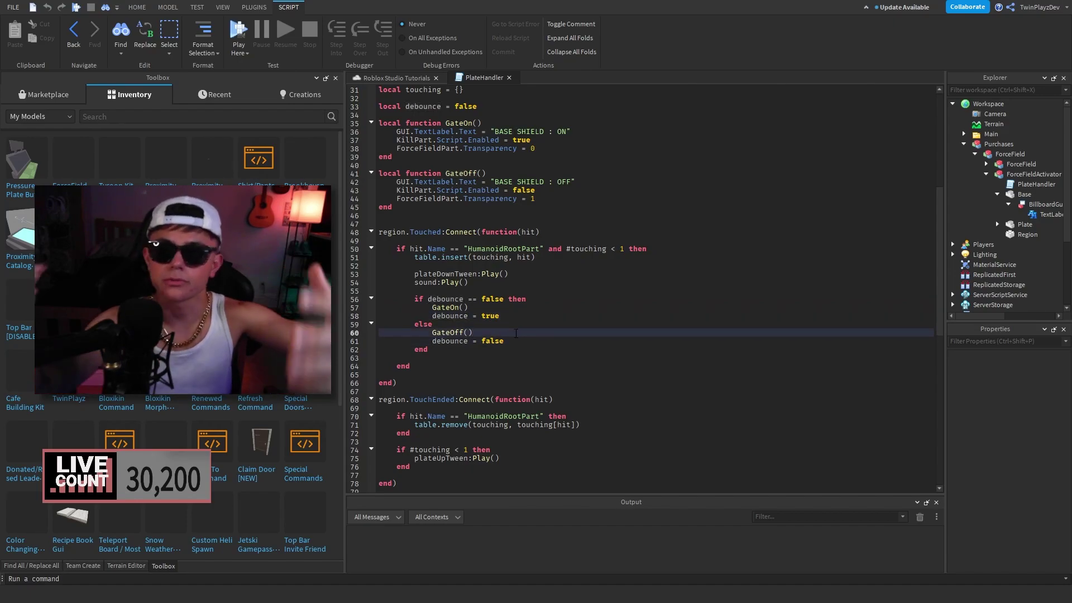